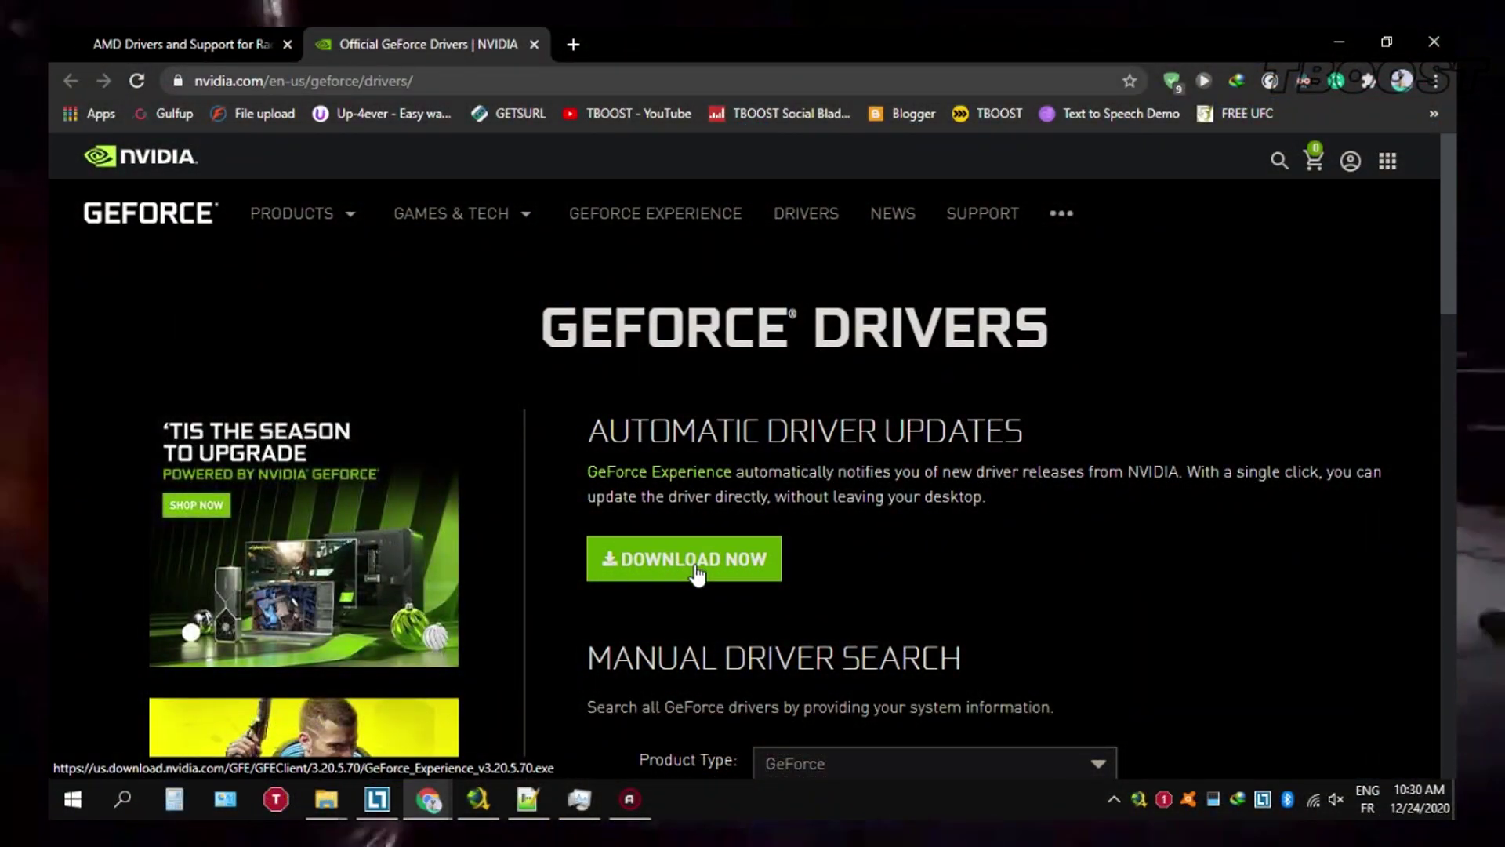
Download the GeForce Experience installer for automatic driver updates through IDM
left_click(697, 573)
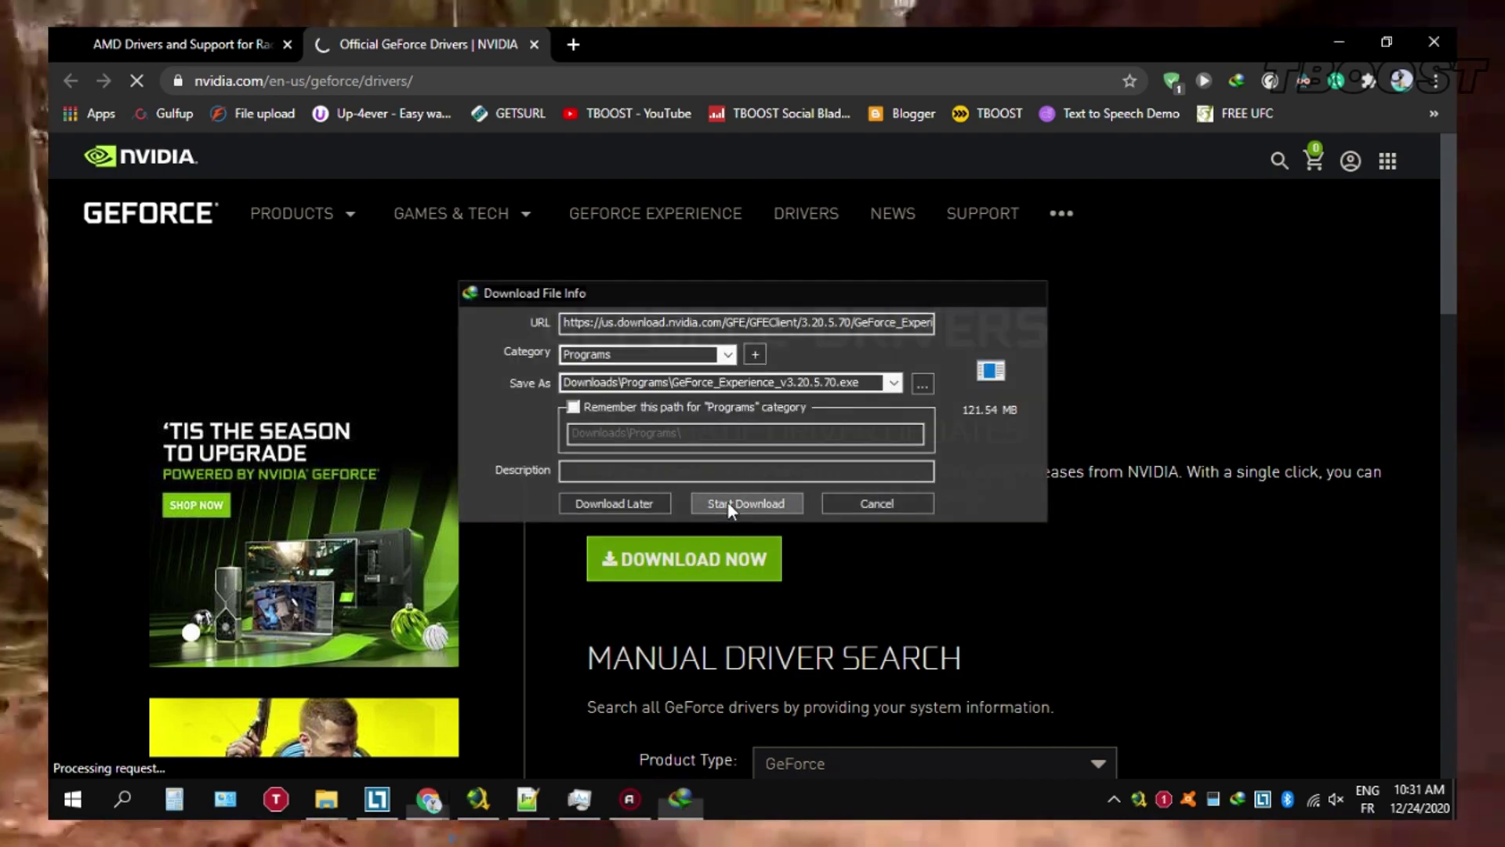
left_click(727, 502)
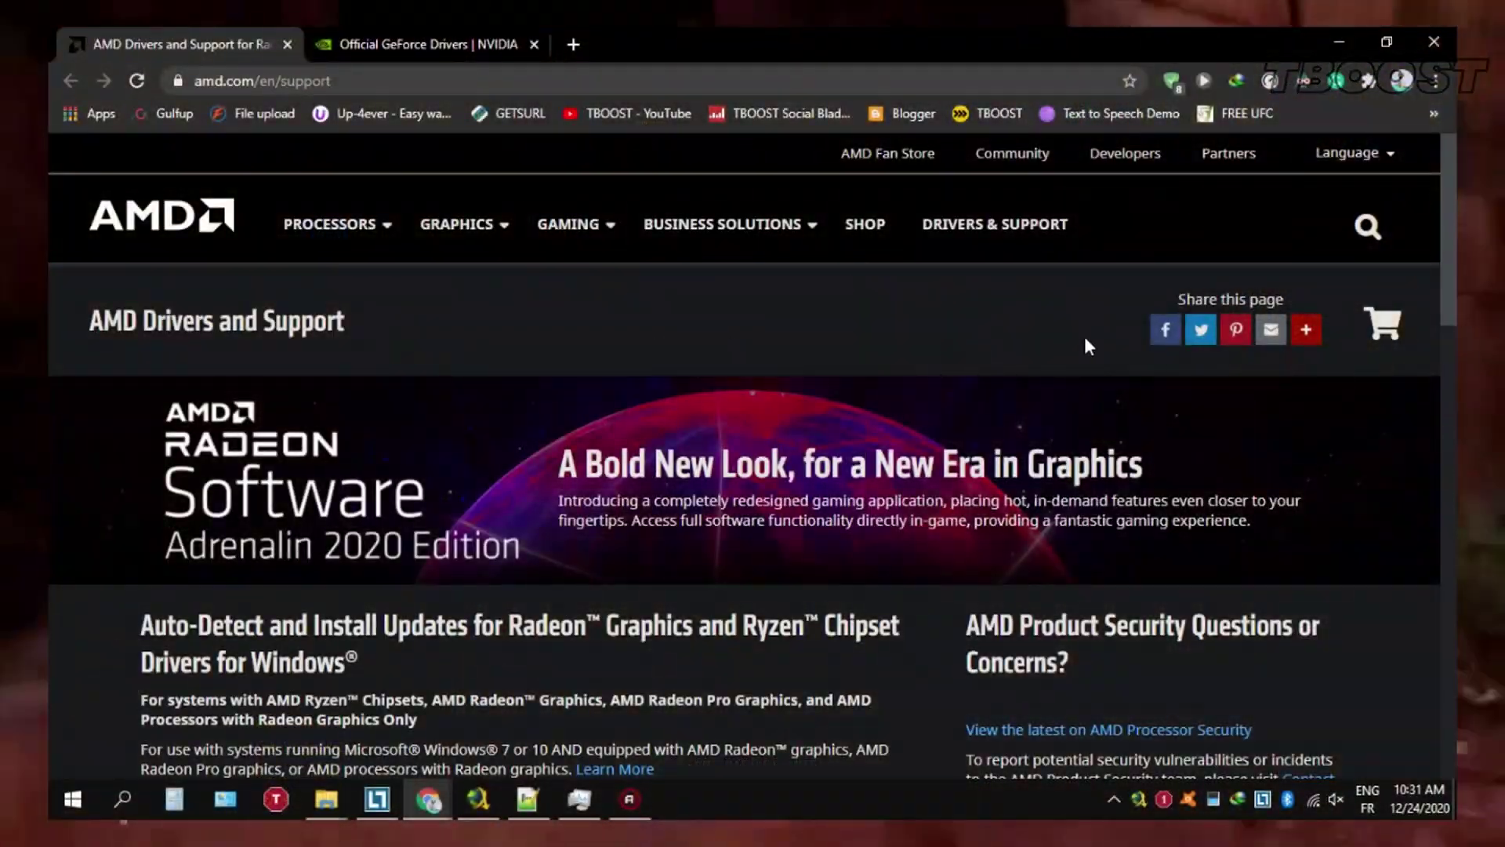
Start the IDM download of the AMD Radeon Software Adrenalin 2020 installer
scroll(753, 455, "down", 7)
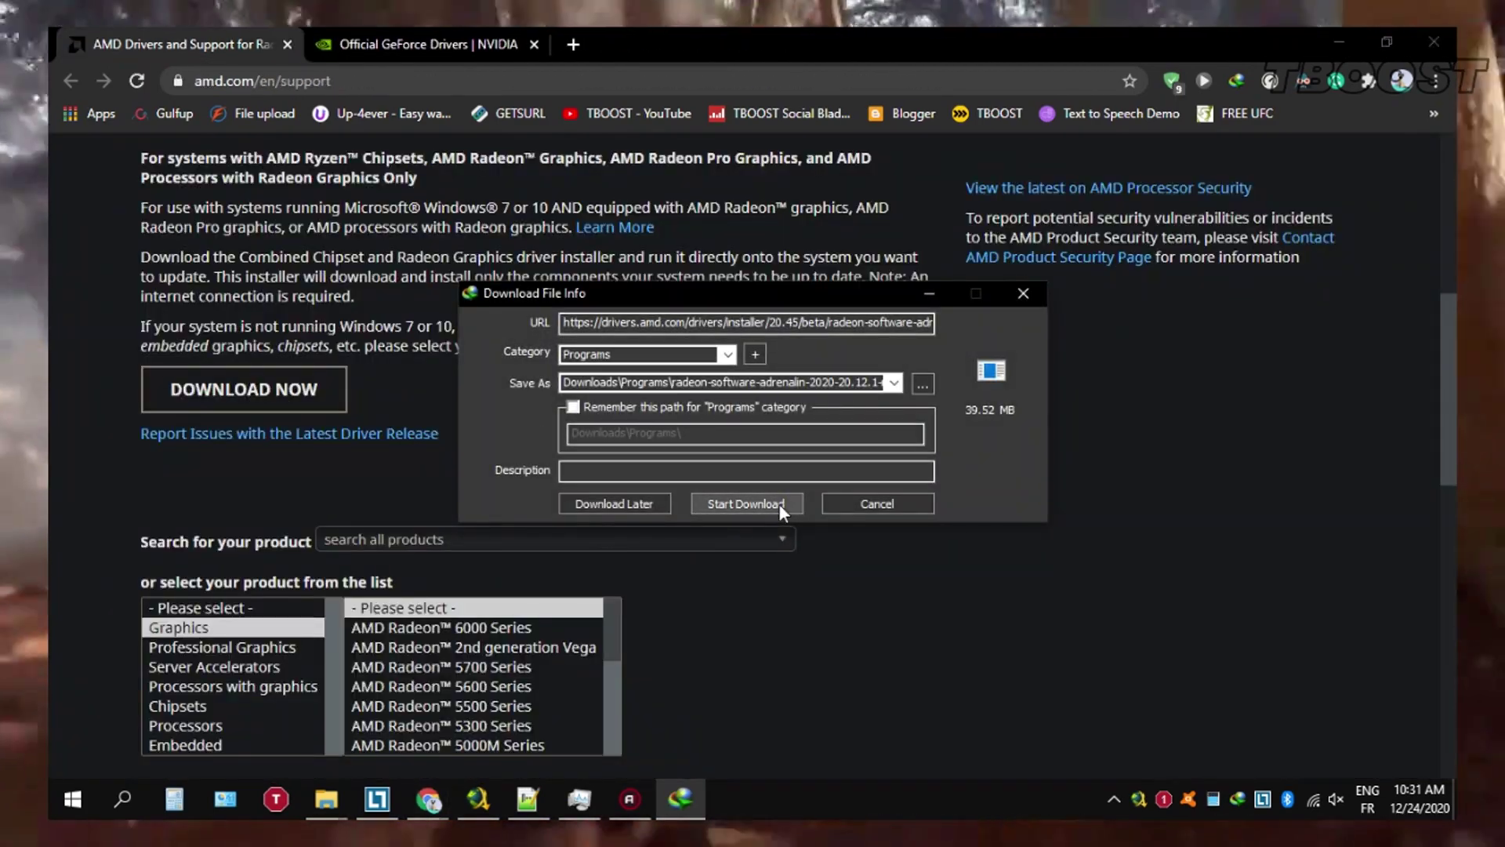
left_click(779, 503)
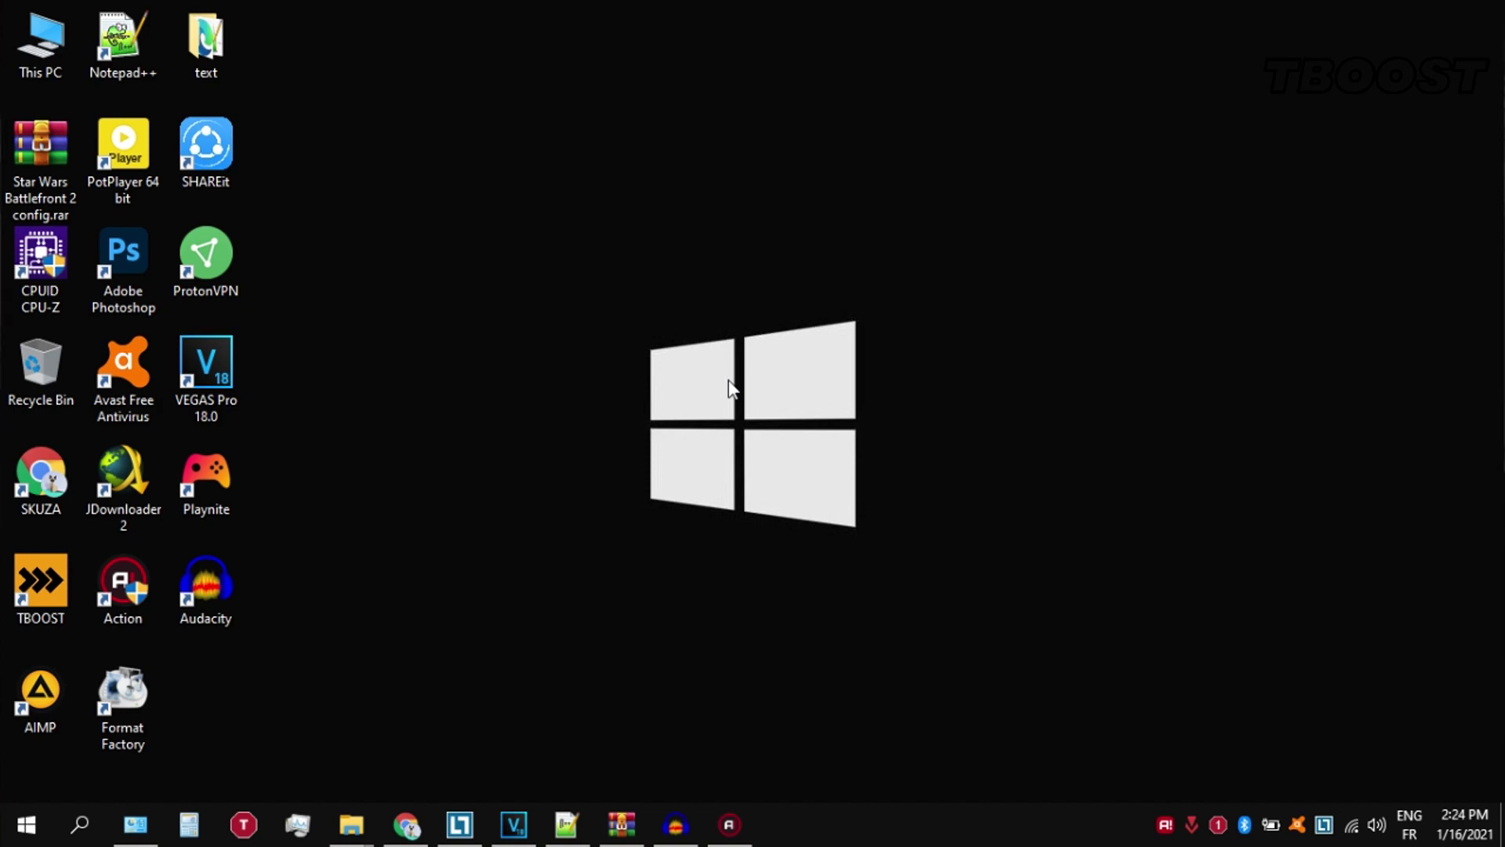
Extract the Battlefront 2 config archive onto the desktop and reposition the extracted folder
right_click(68, 158)
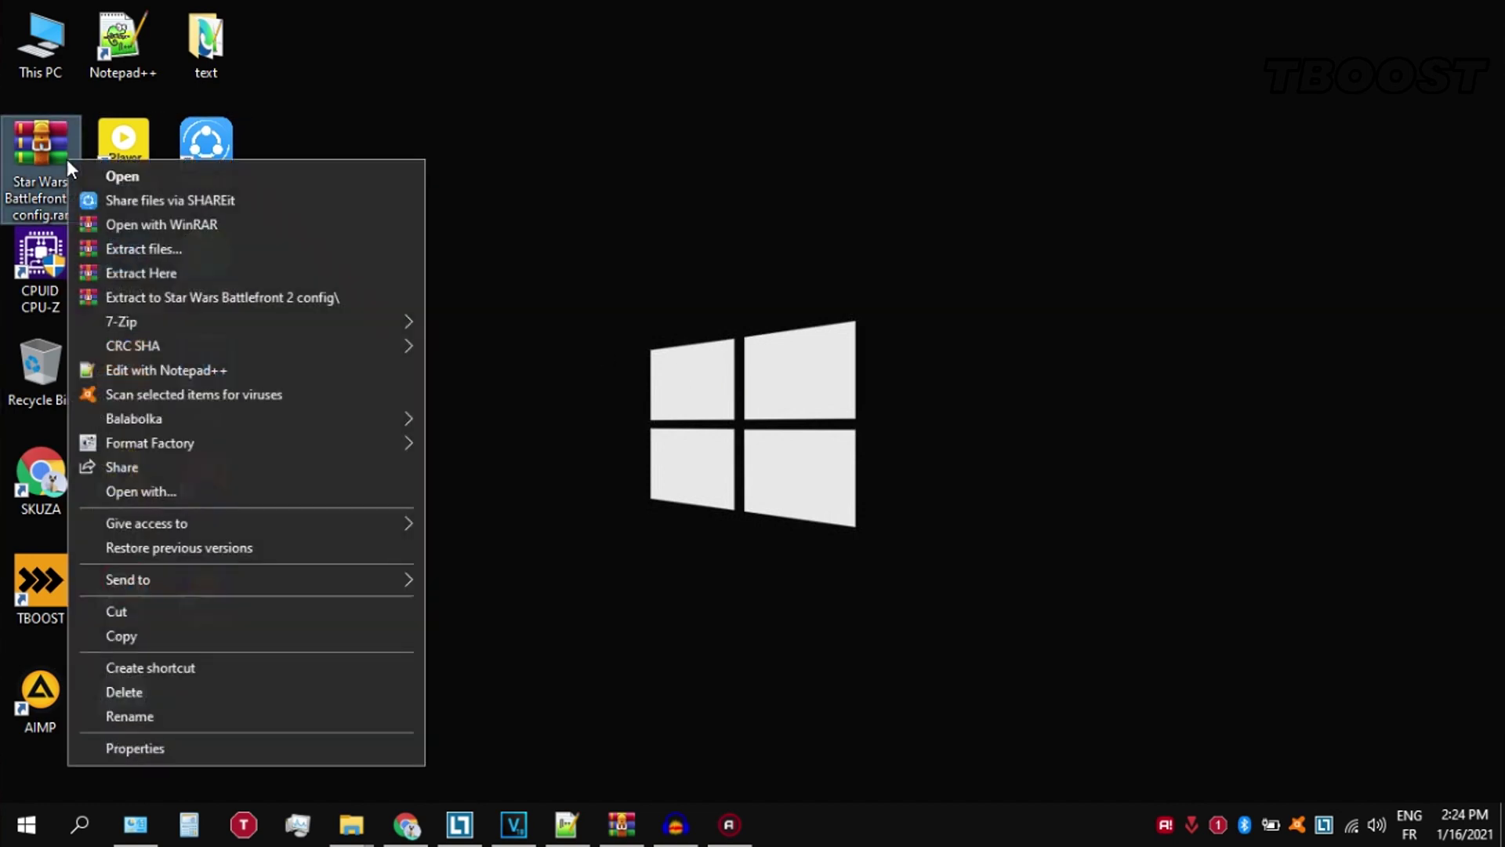
left_click(370, 275)
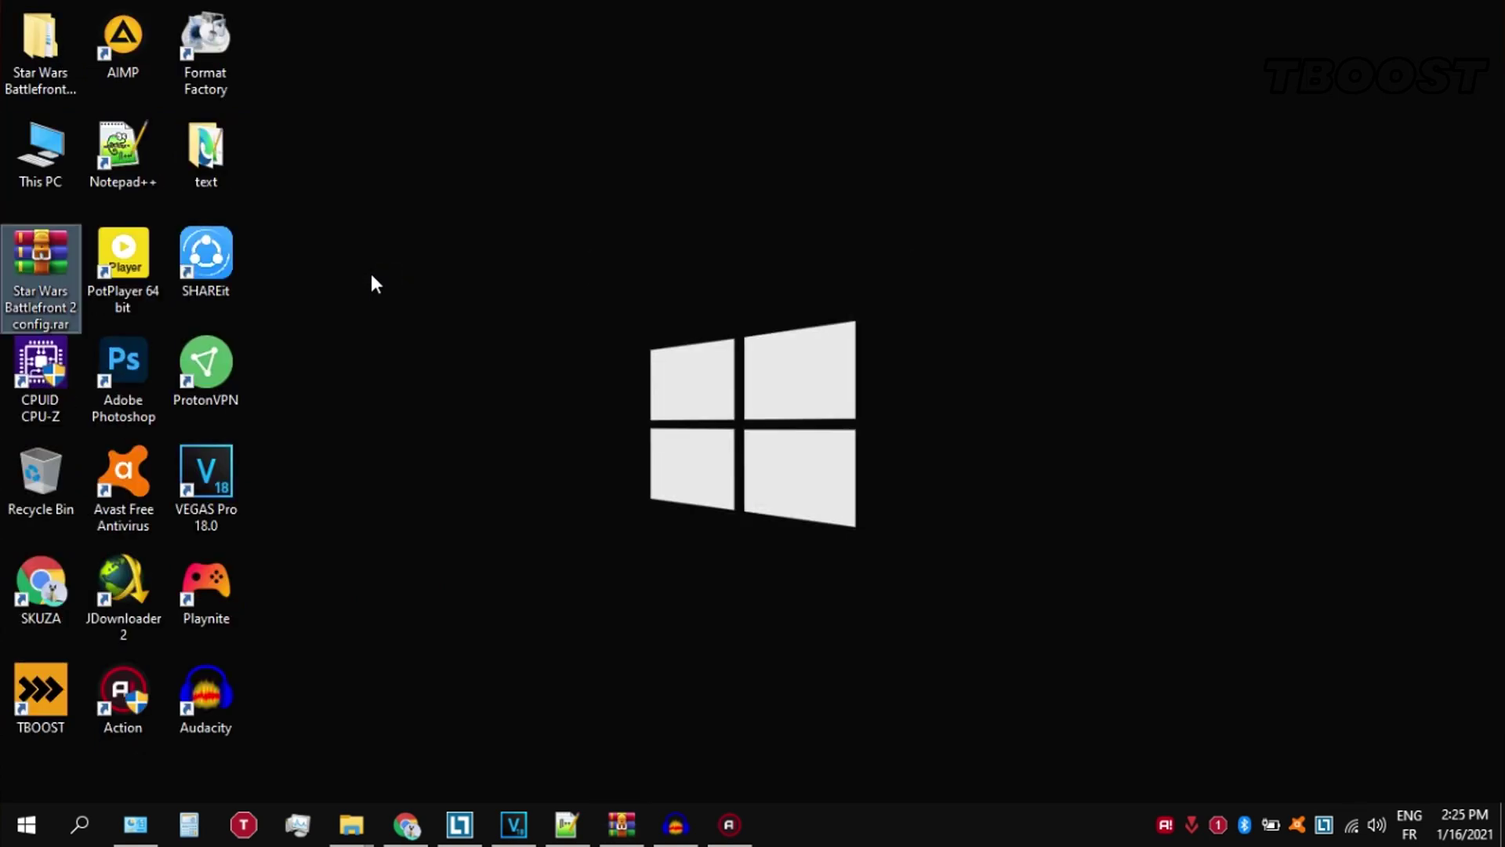
left_click_drag(51, 63, 55, 79)
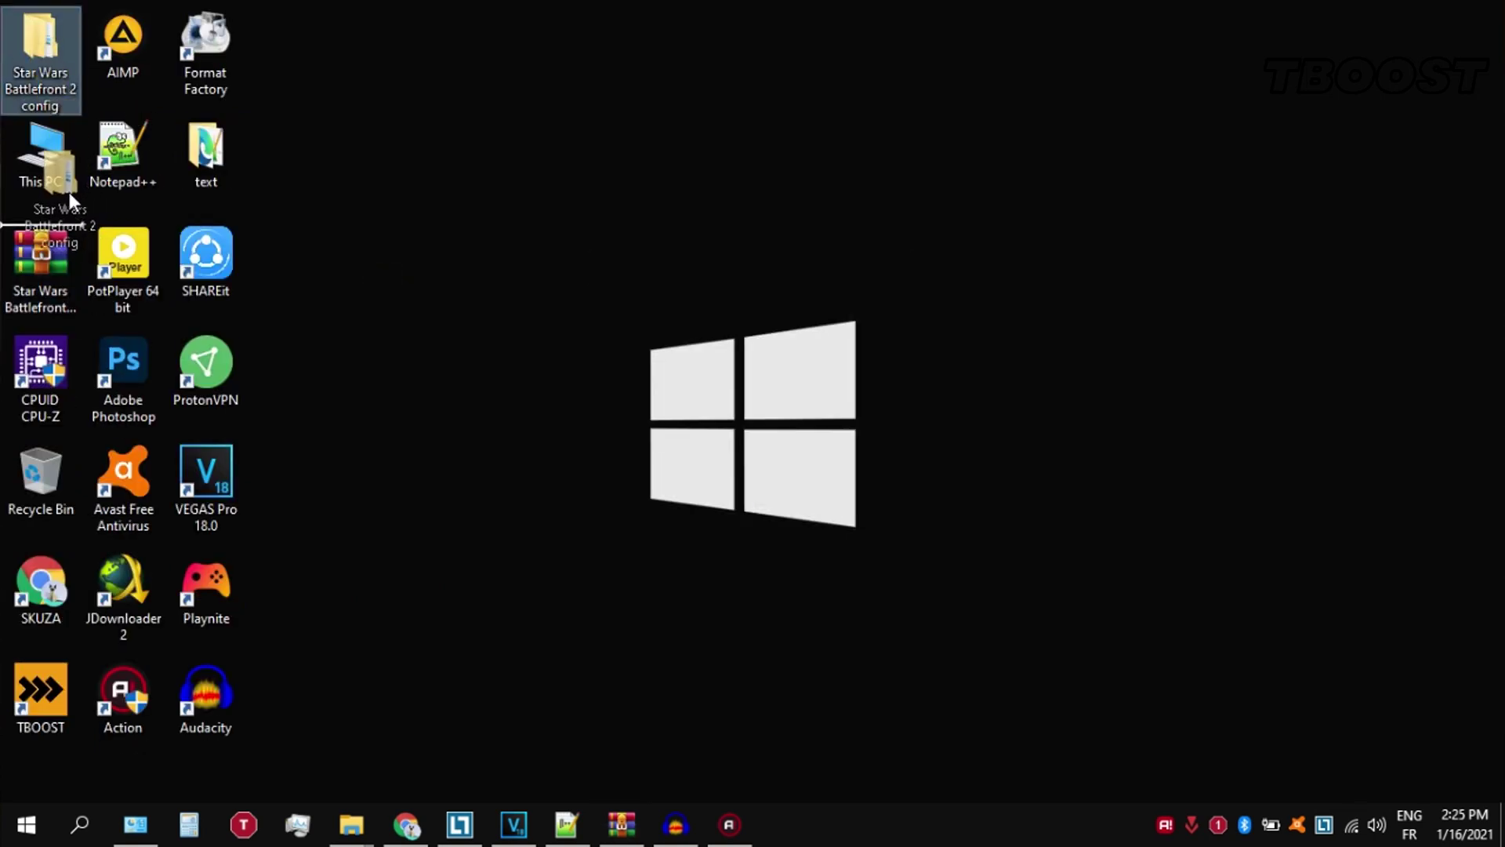
left_click_drag(69, 191, 72, 191)
Copy user.cfg from the inner Star Wars Battlefront 2 config folder
double_click(53, 166)
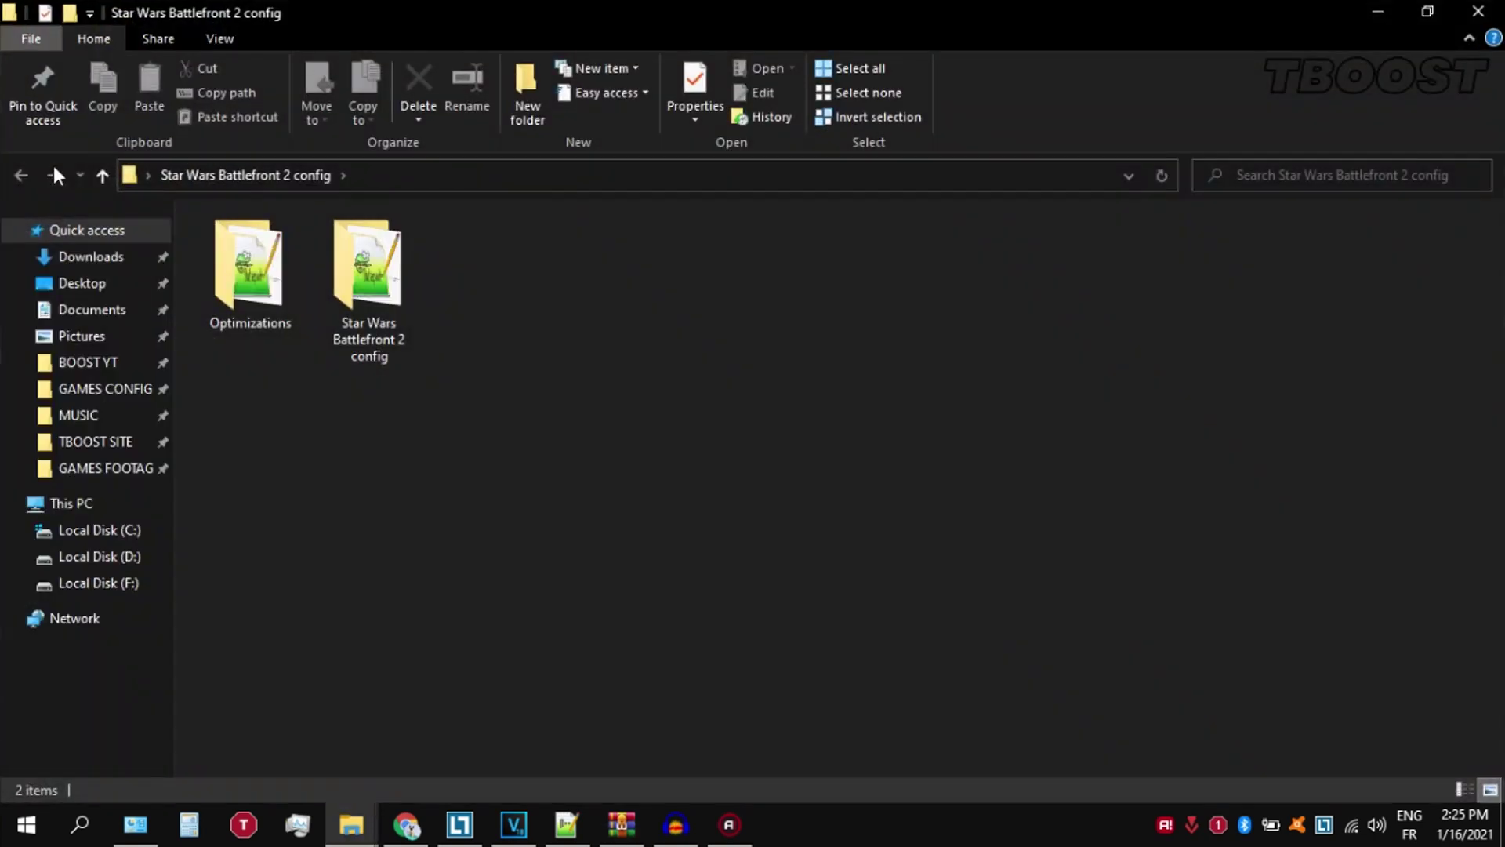
double_click(368, 258)
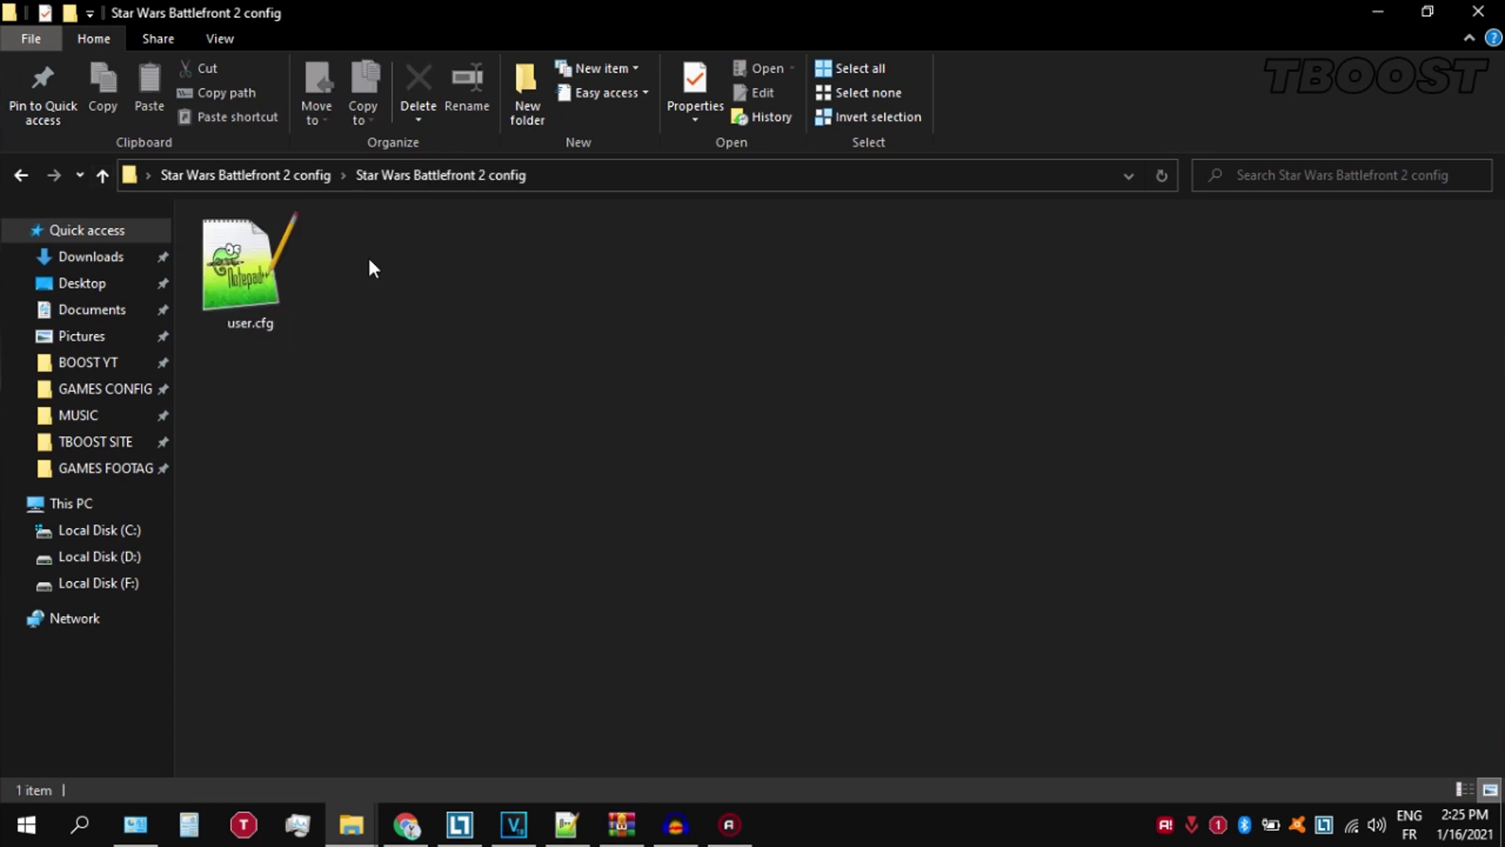
left_click(226, 270)
right_click(225, 265)
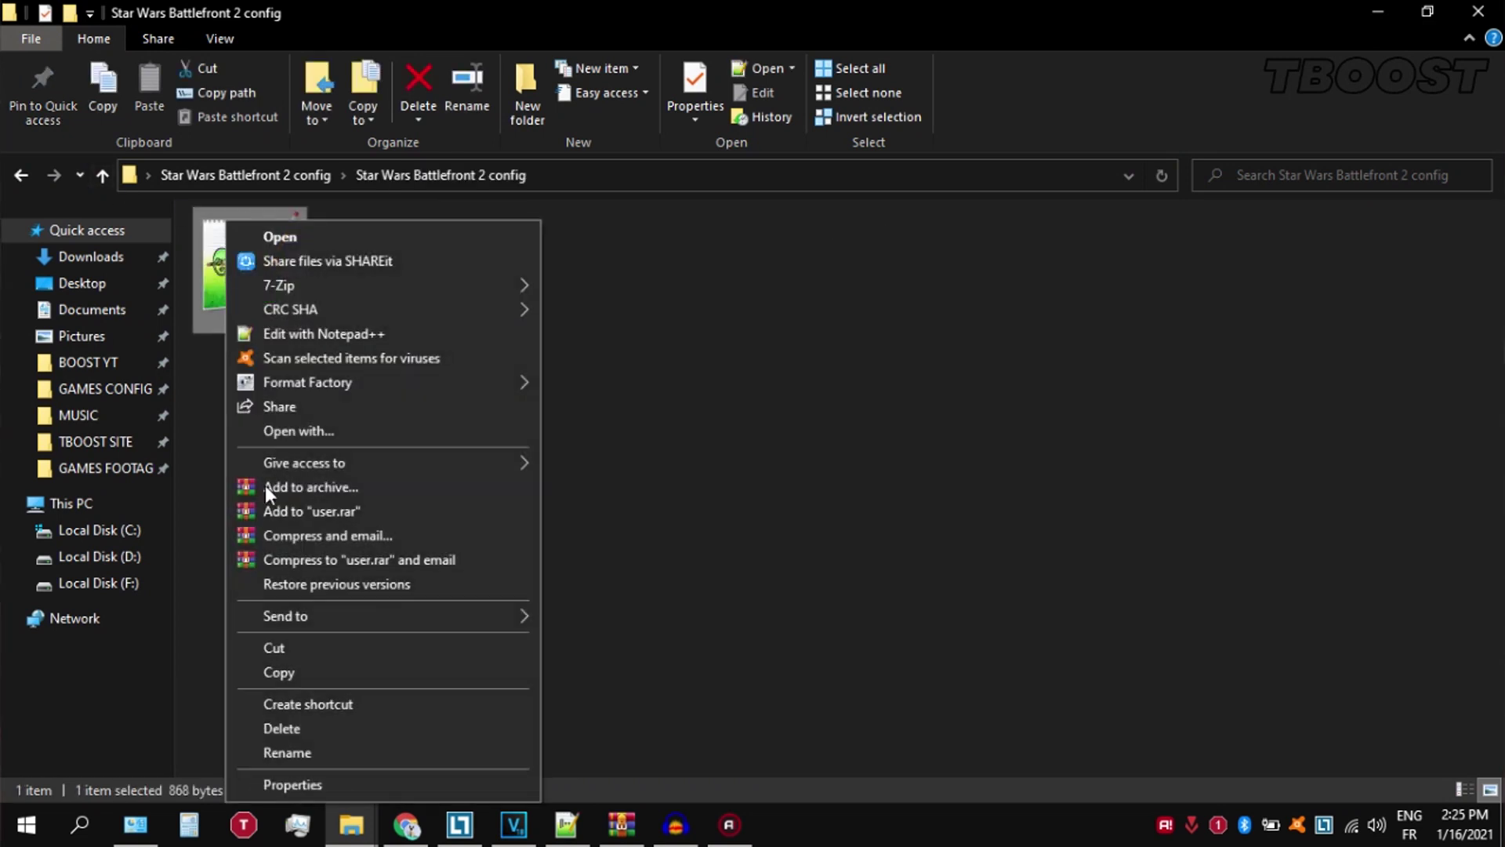
left_click(496, 673)
left_click_drag(514, 664, 533, 667)
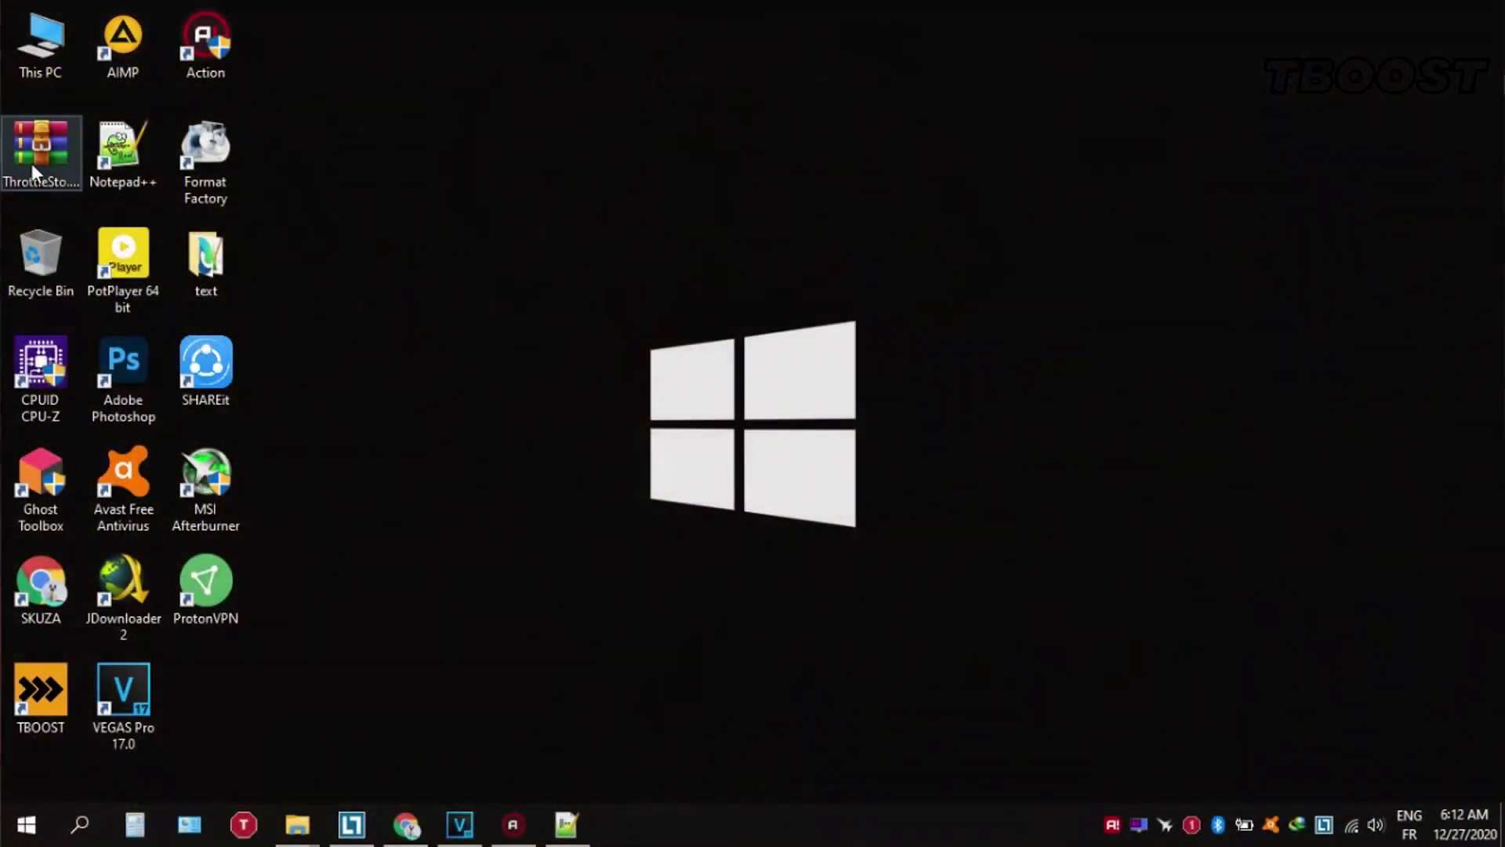
Extract the ThrottleStop archive to the desktop and run ThrottleStop.exe from ThrottleStop_8.70.6
right_click(31, 163)
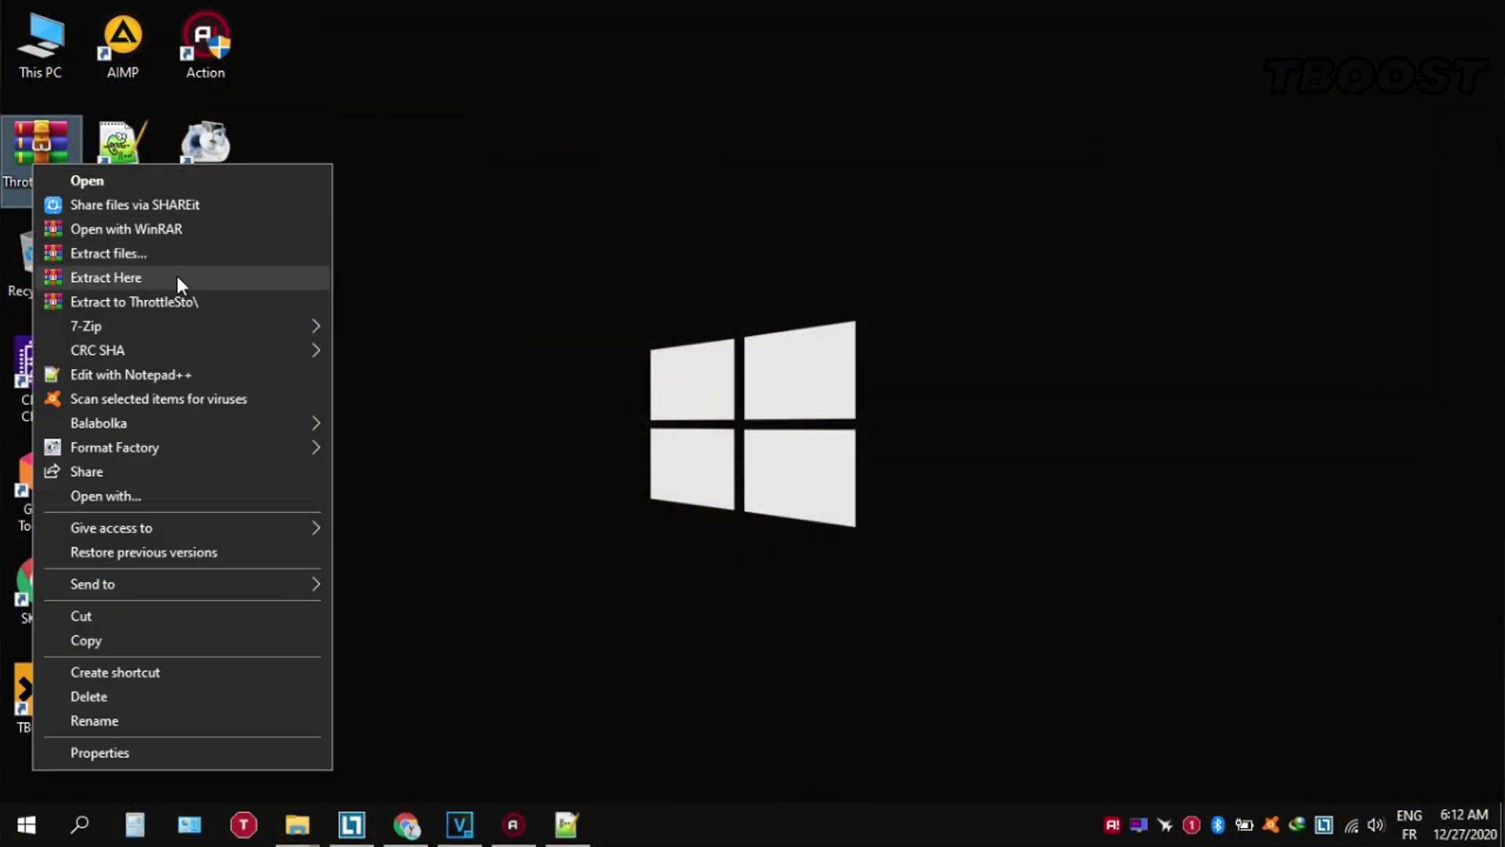
left_click(259, 279)
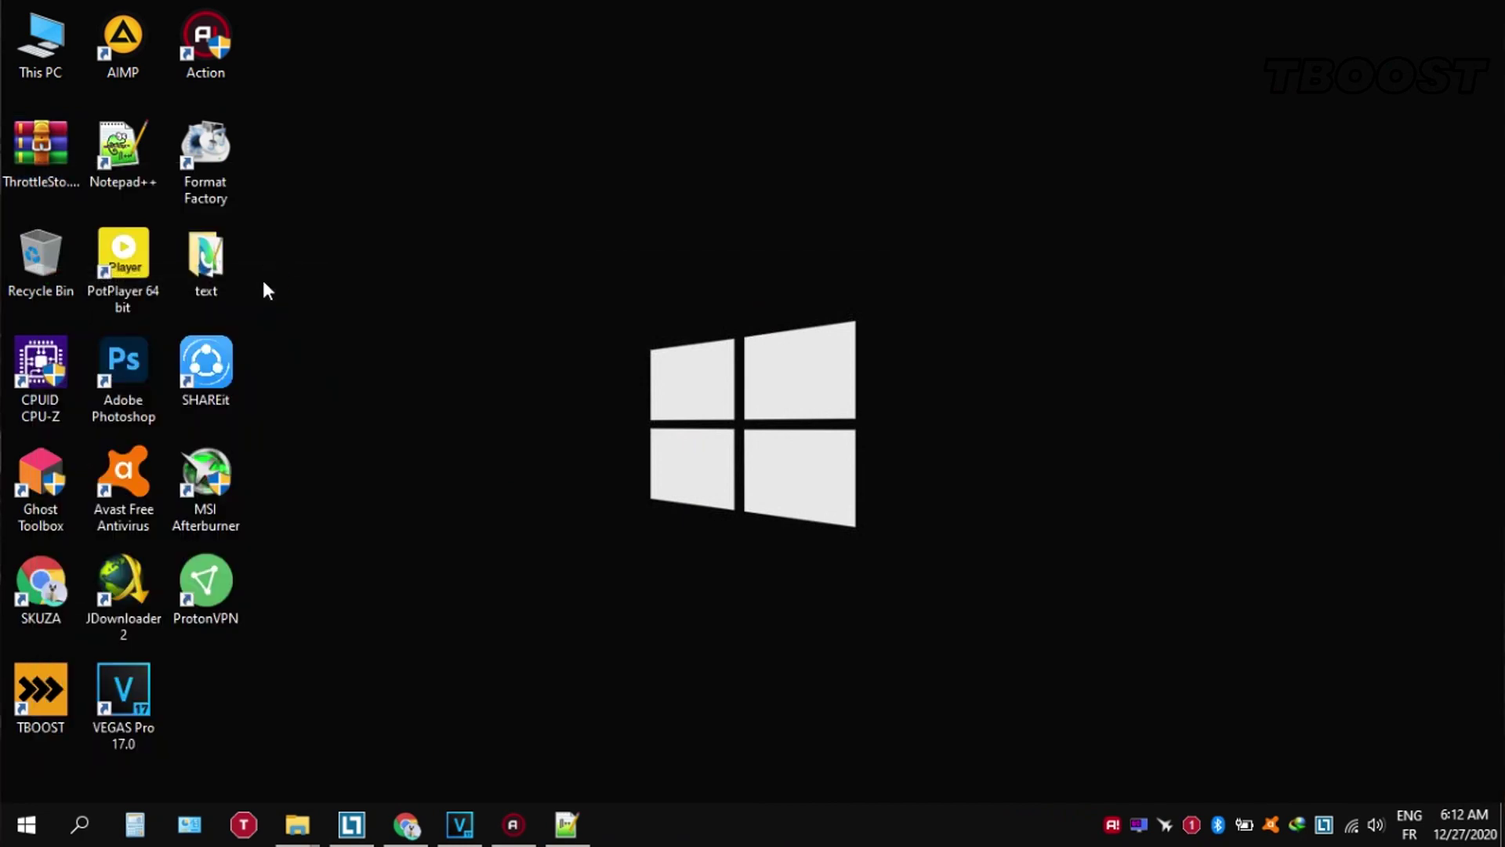
double_click(31, 165)
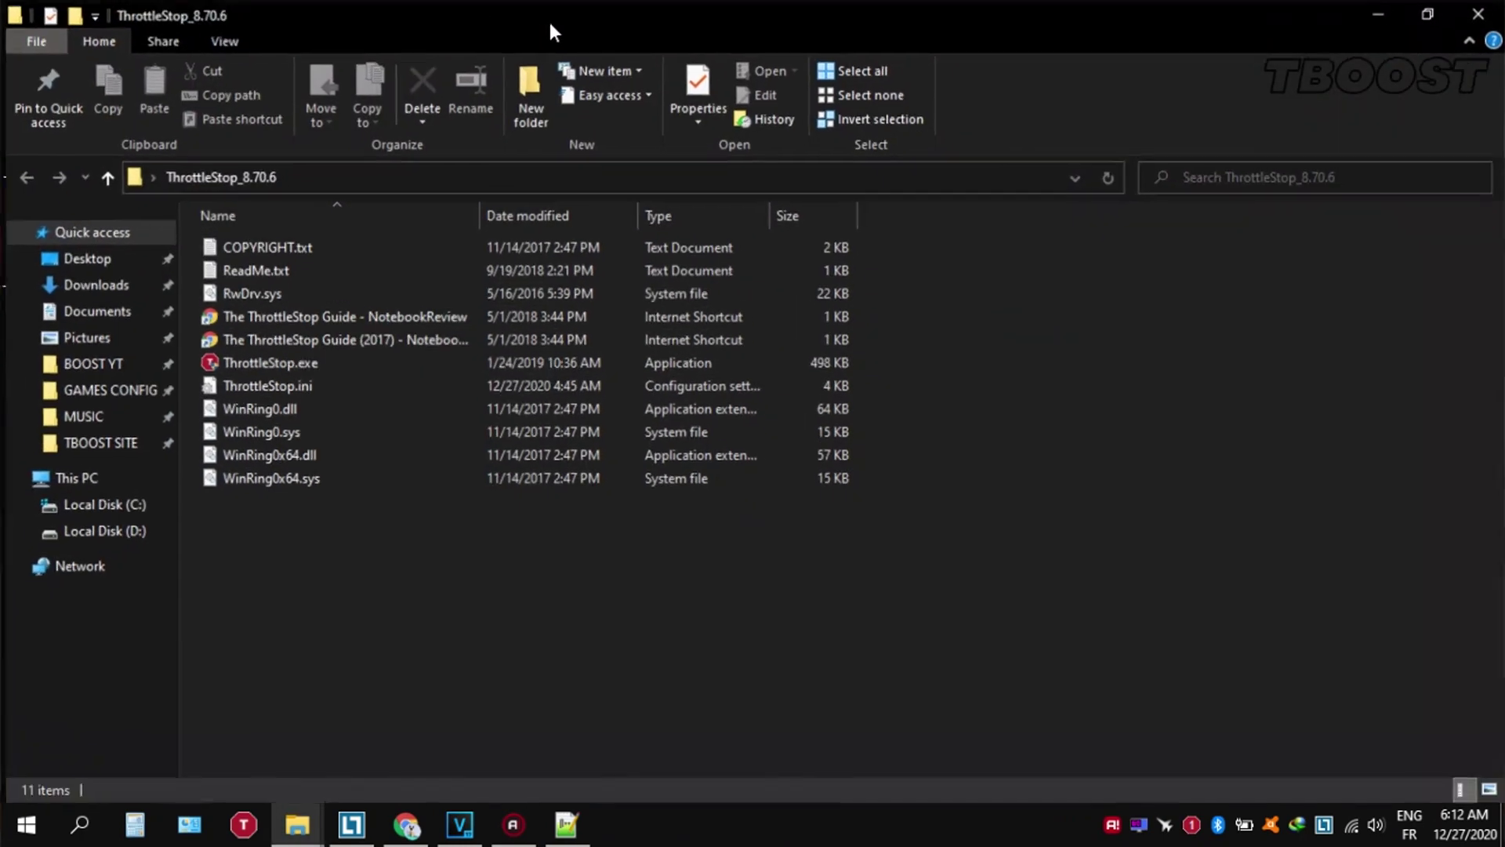
double_click(337, 361)
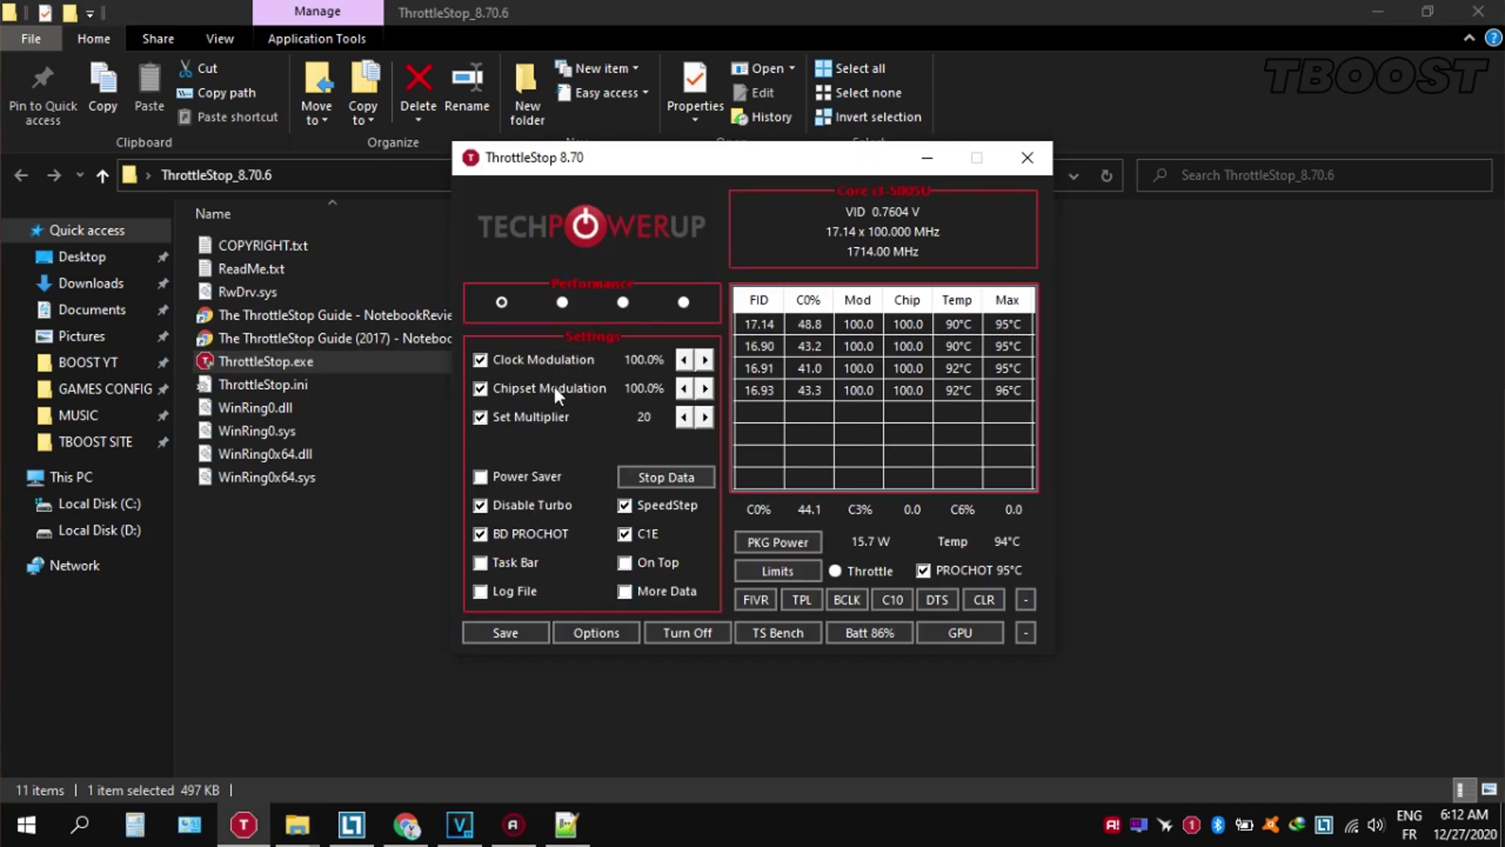
Switch ThrottleStop to the Performance profile
left_click(564, 304)
left_click(622, 302)
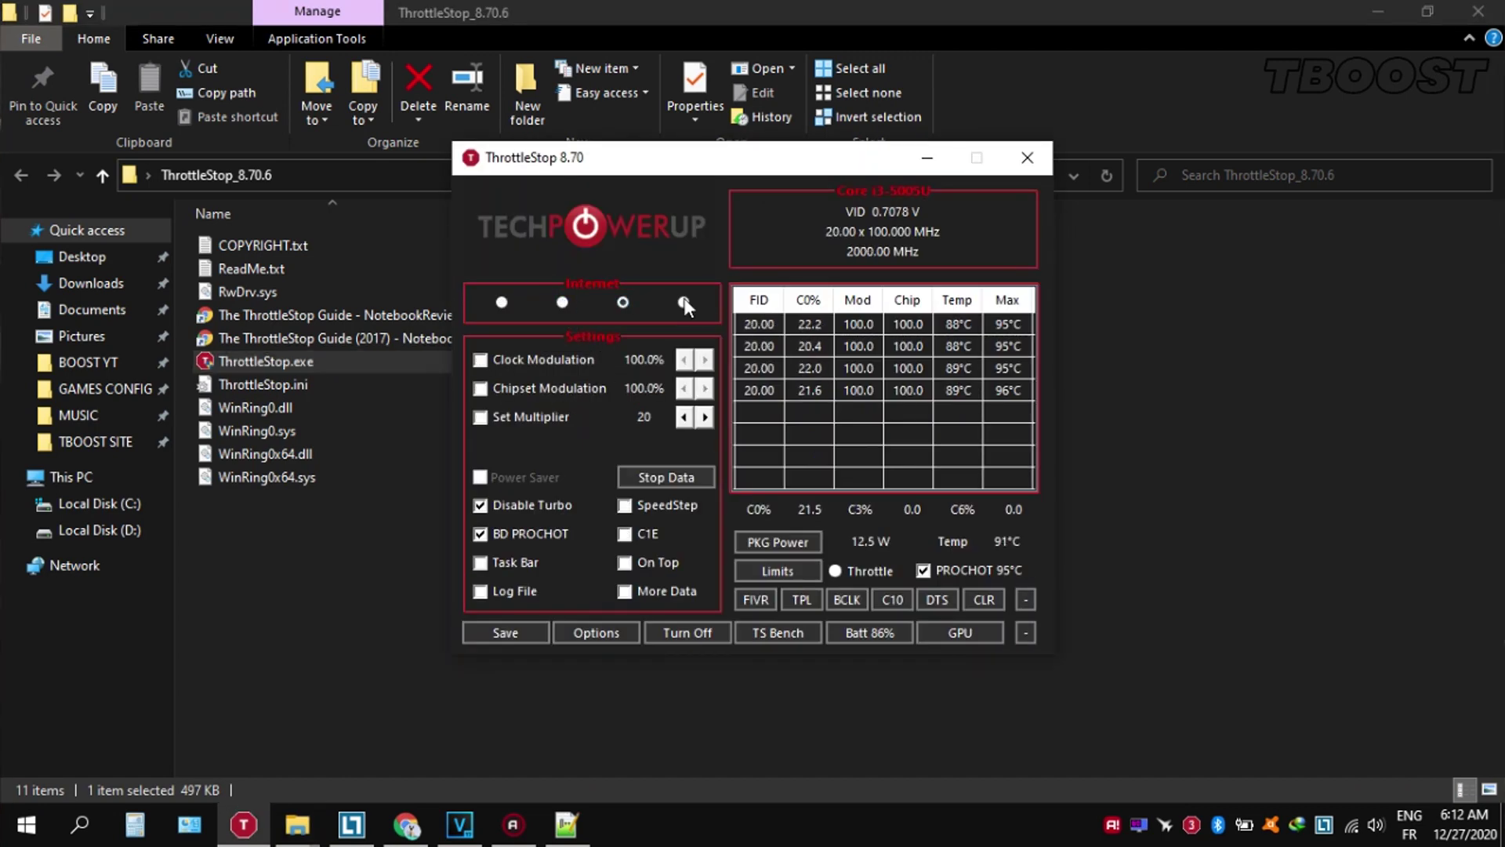
left_click(502, 302)
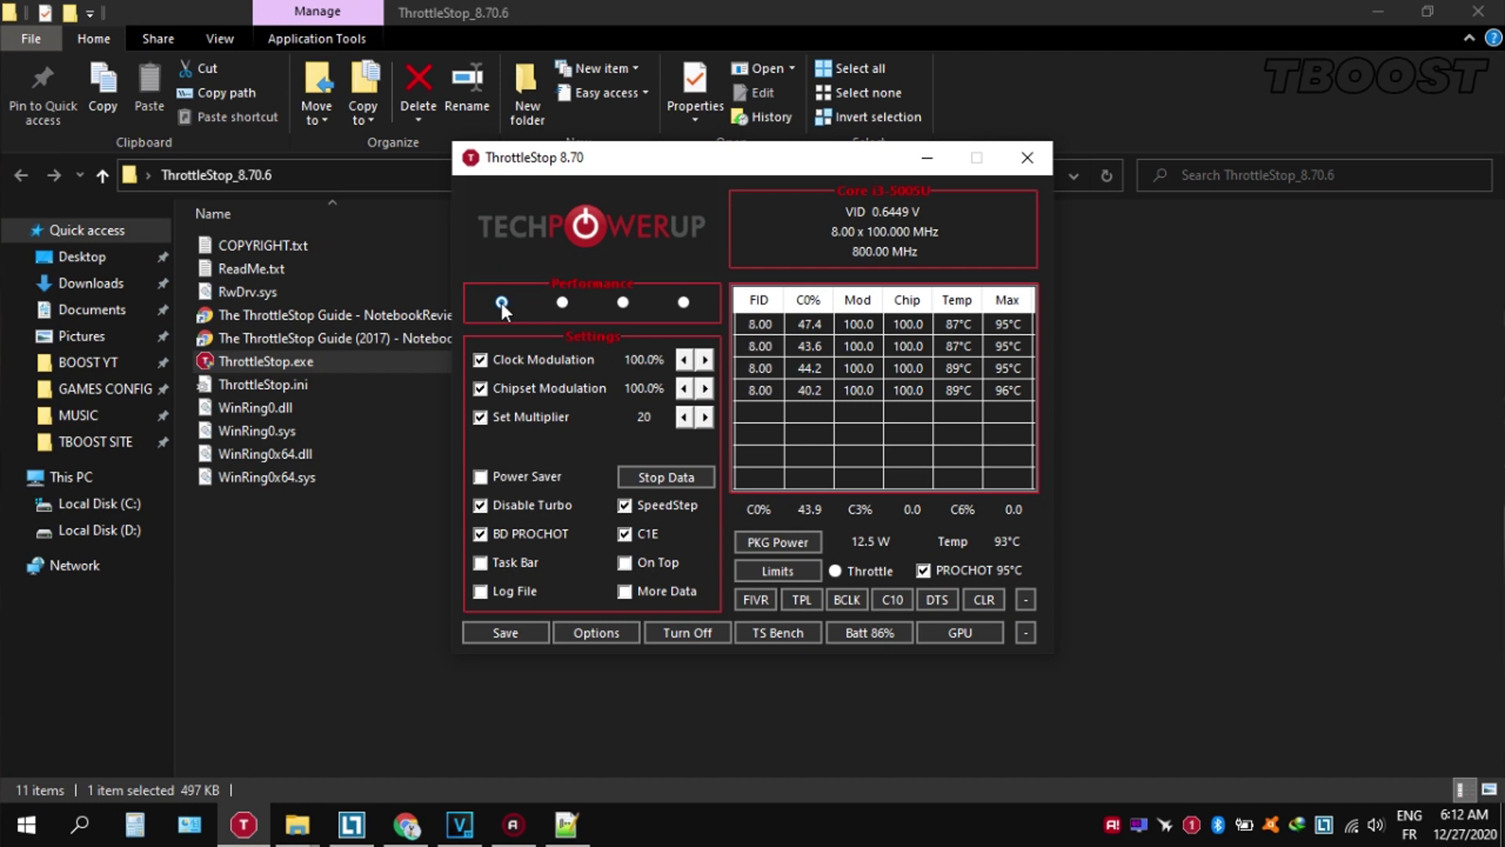
In FIVR, unlock adjustable voltage and set -49.8 mV offsets for CPU core and Intel GPU
left_click(750, 600)
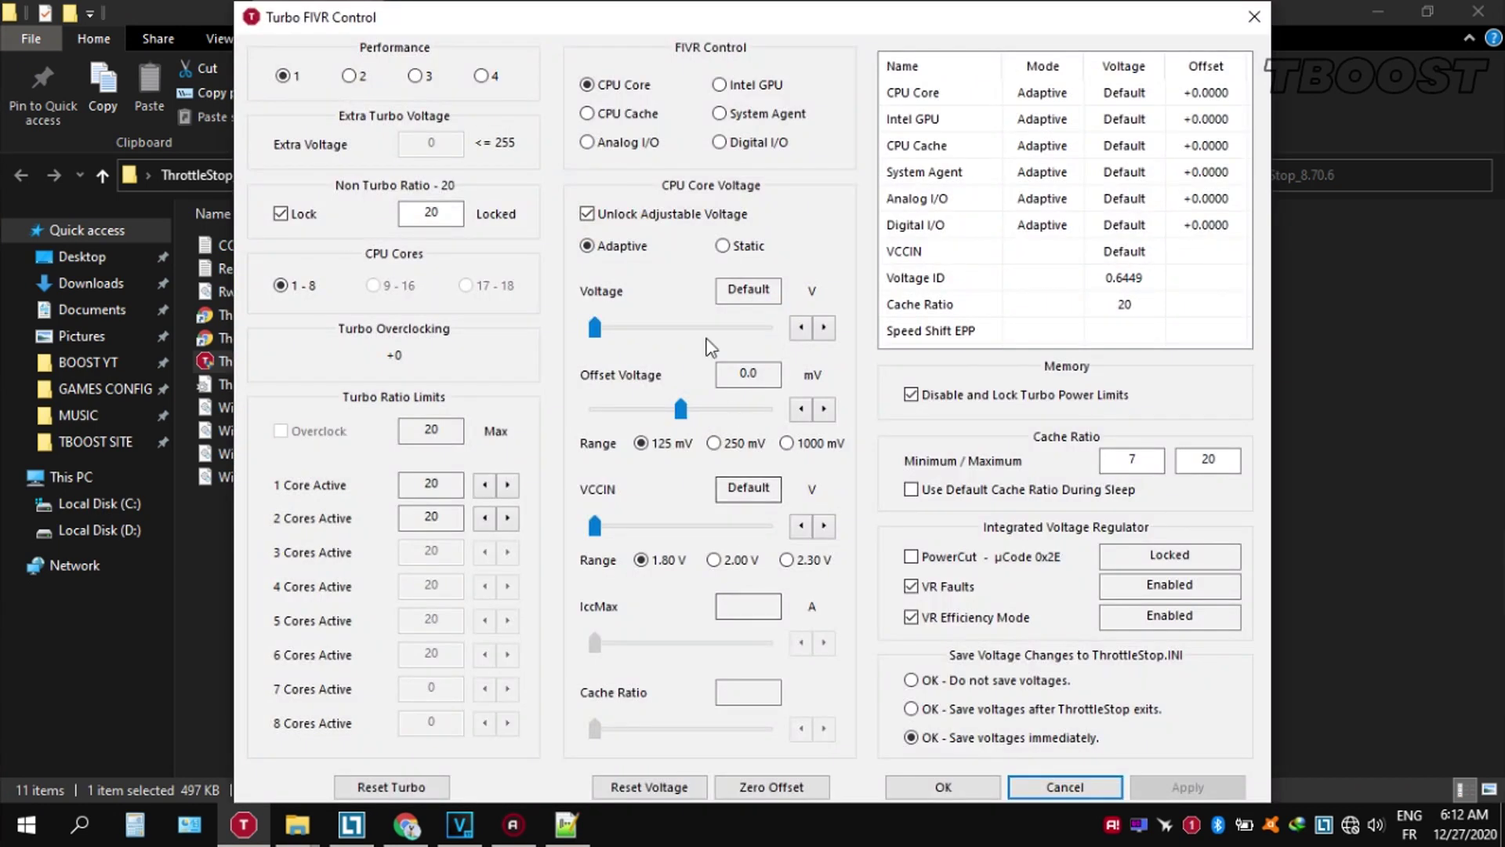
left_click(675, 214)
left_click(691, 213)
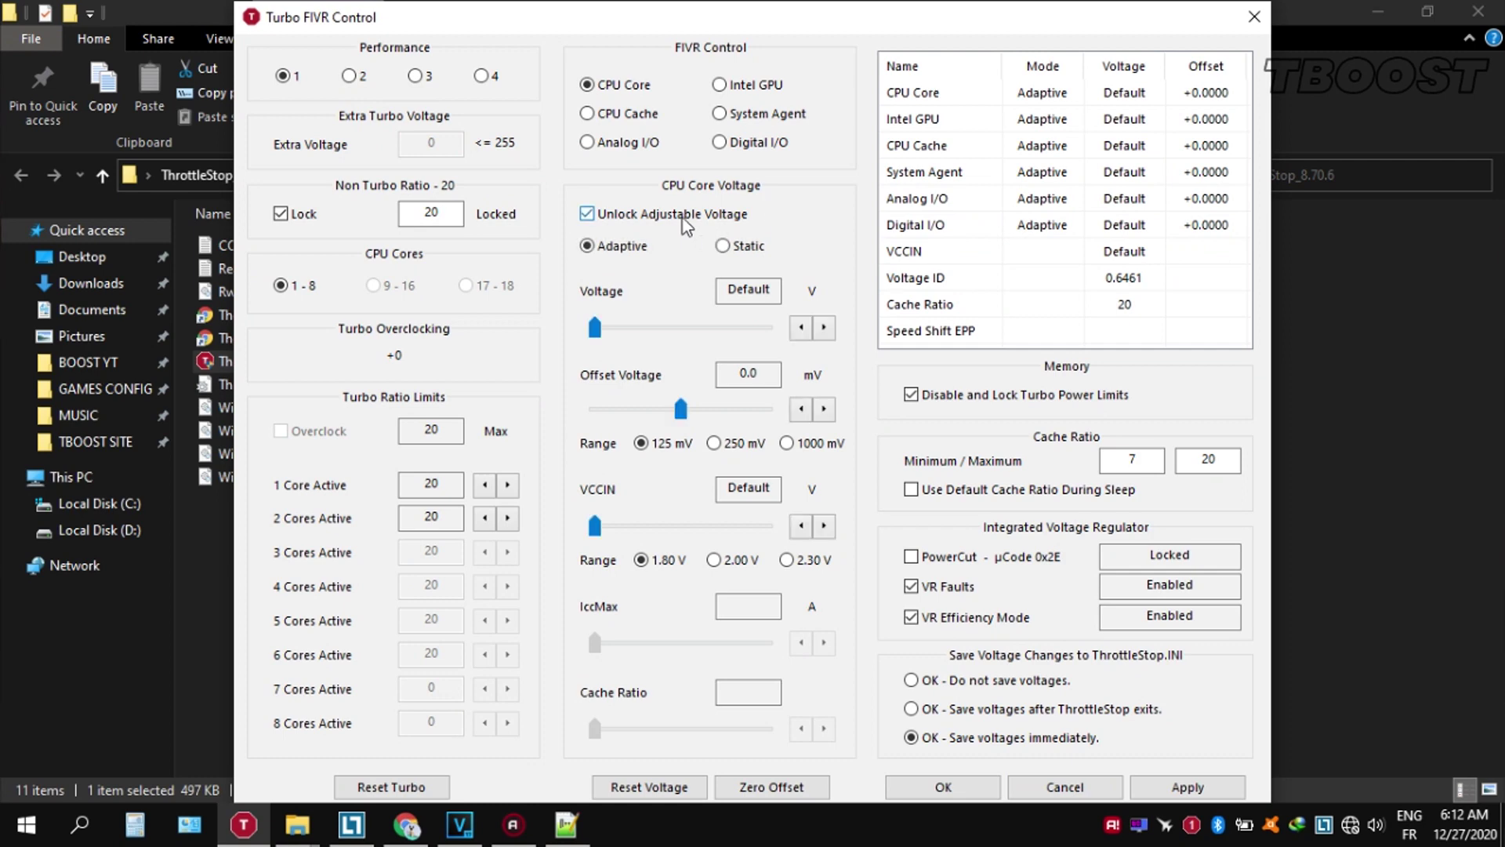
left_click_drag(680, 409, 660, 413)
left_click(1187, 787)
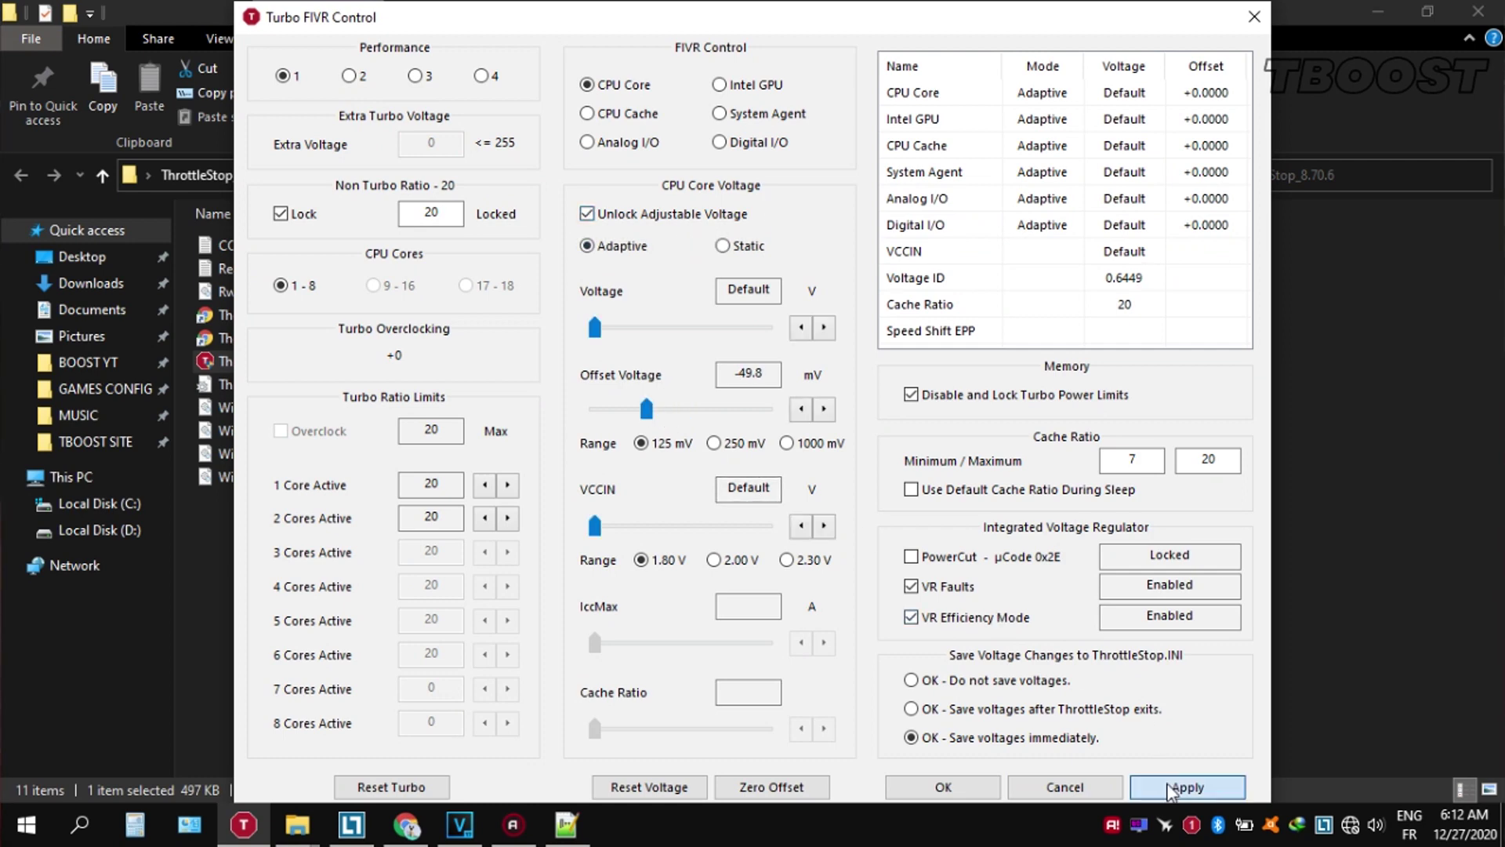
left_click(720, 84)
left_click_drag(663, 416, 626, 413)
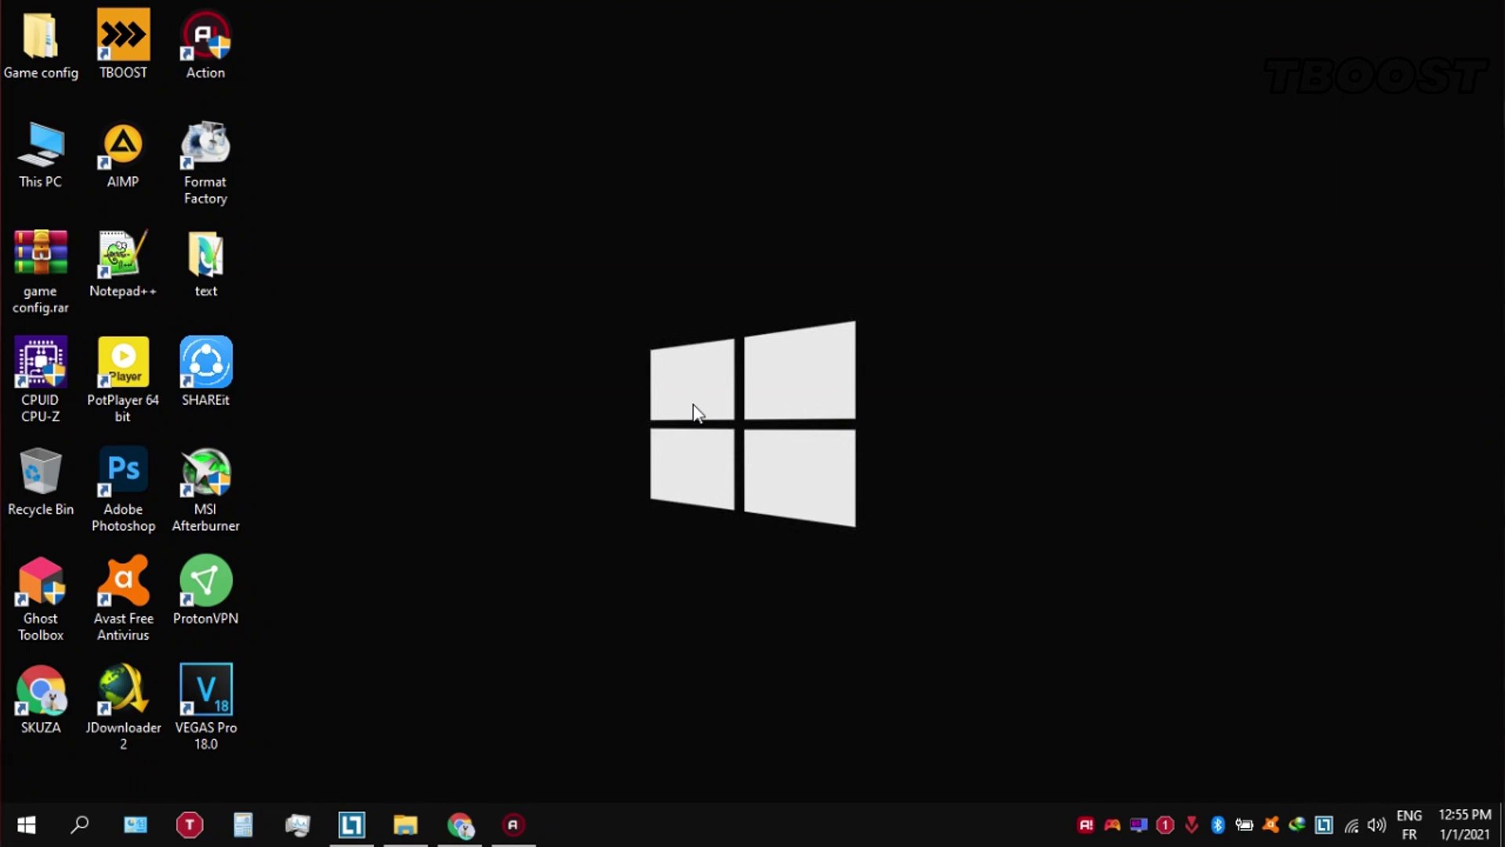
Open Ultimate Perofrmance Command.txt from Game config > Optimizations
double_click(53, 27)
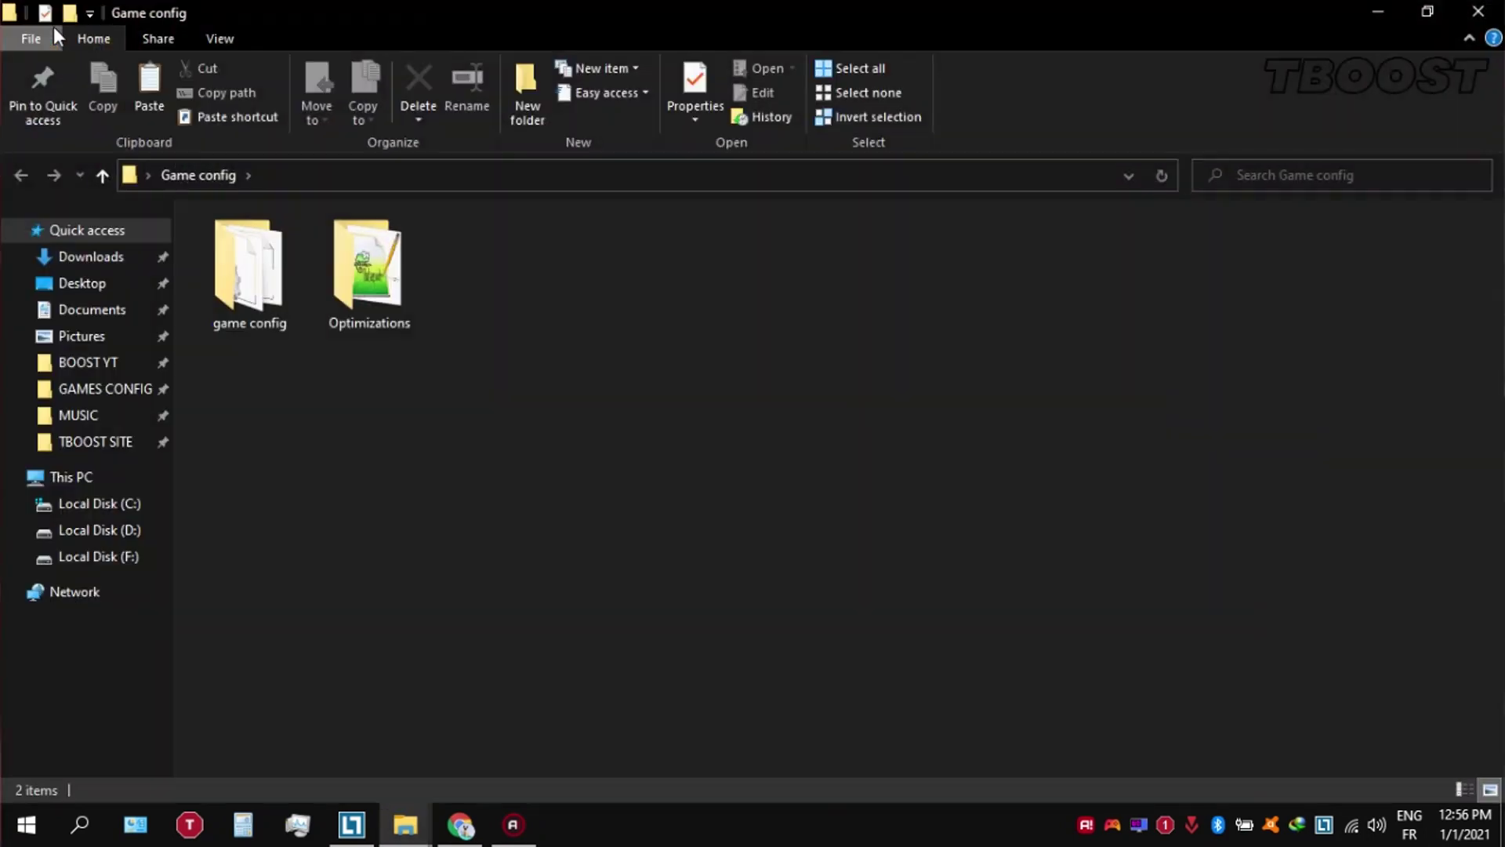
double_click(378, 268)
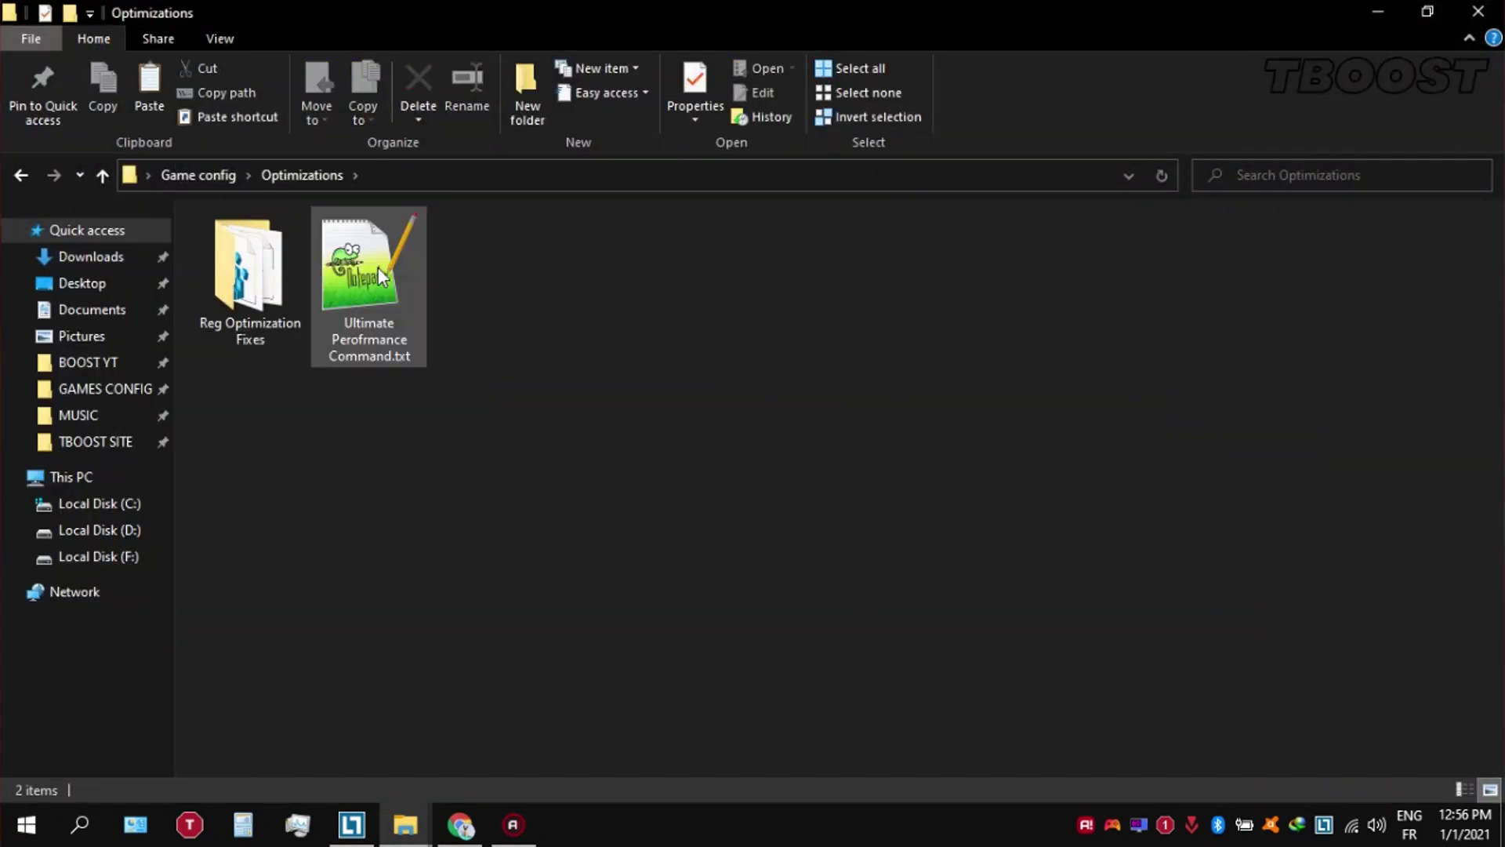
left_click(378, 267)
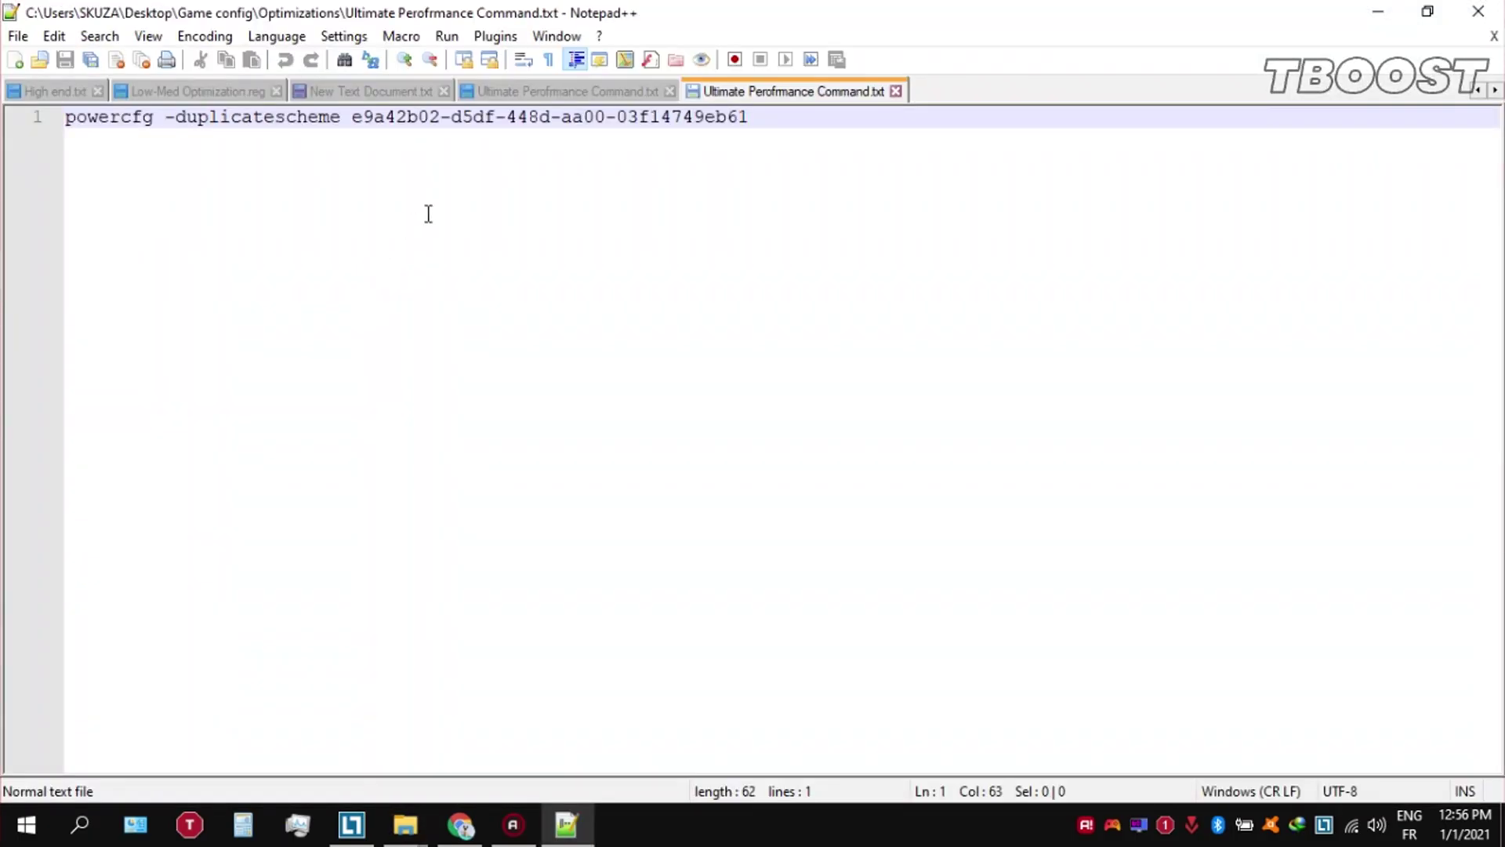
Copy the powercfg duplicatescheme line and search Windows for cmd
key("shift+Home")
right_click(175, 122)
left_click(370, 155)
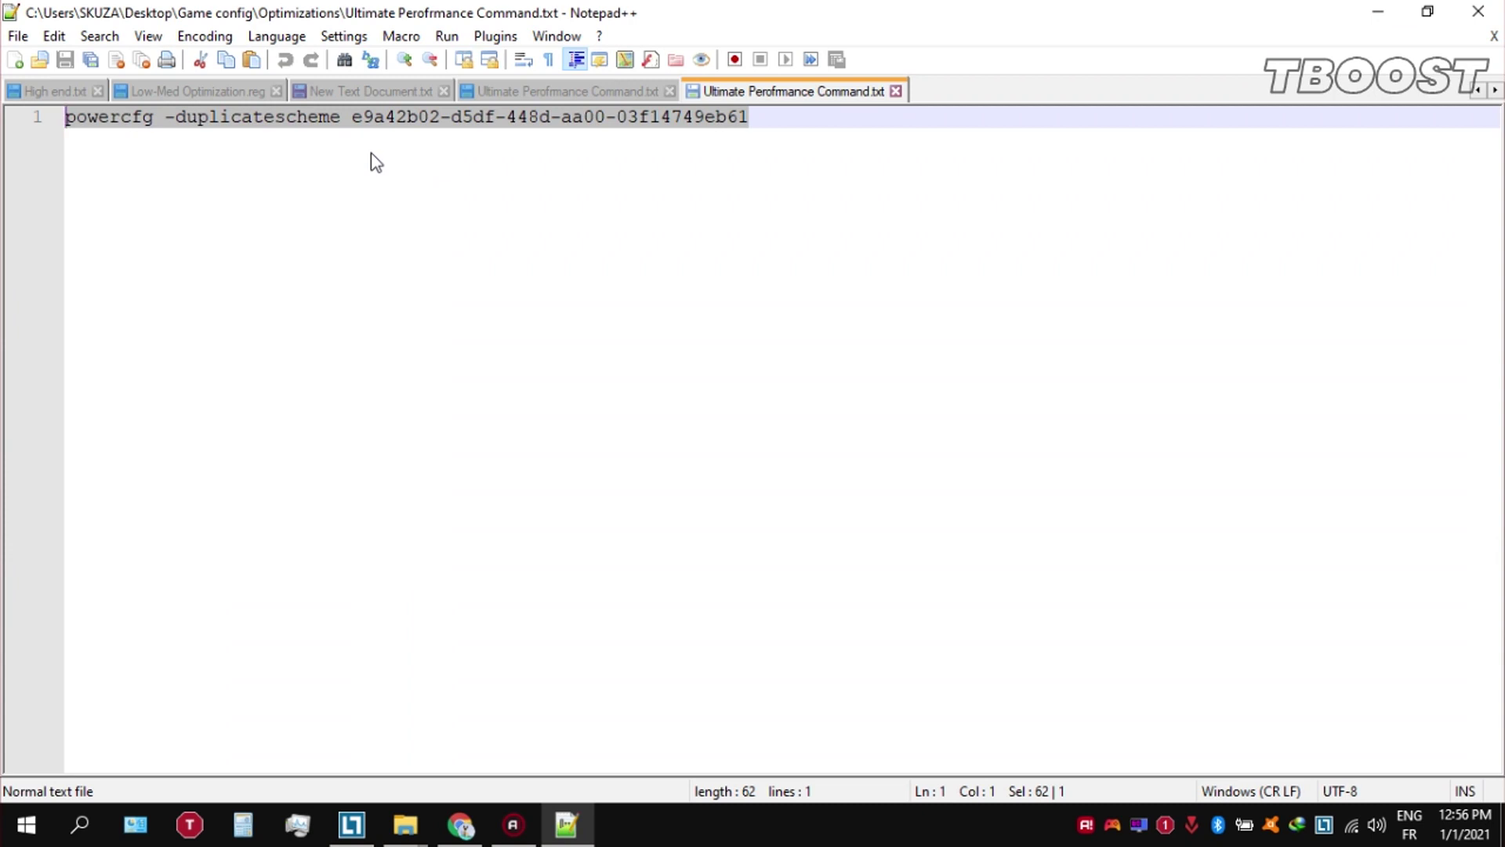
key("super")
type("cmd")
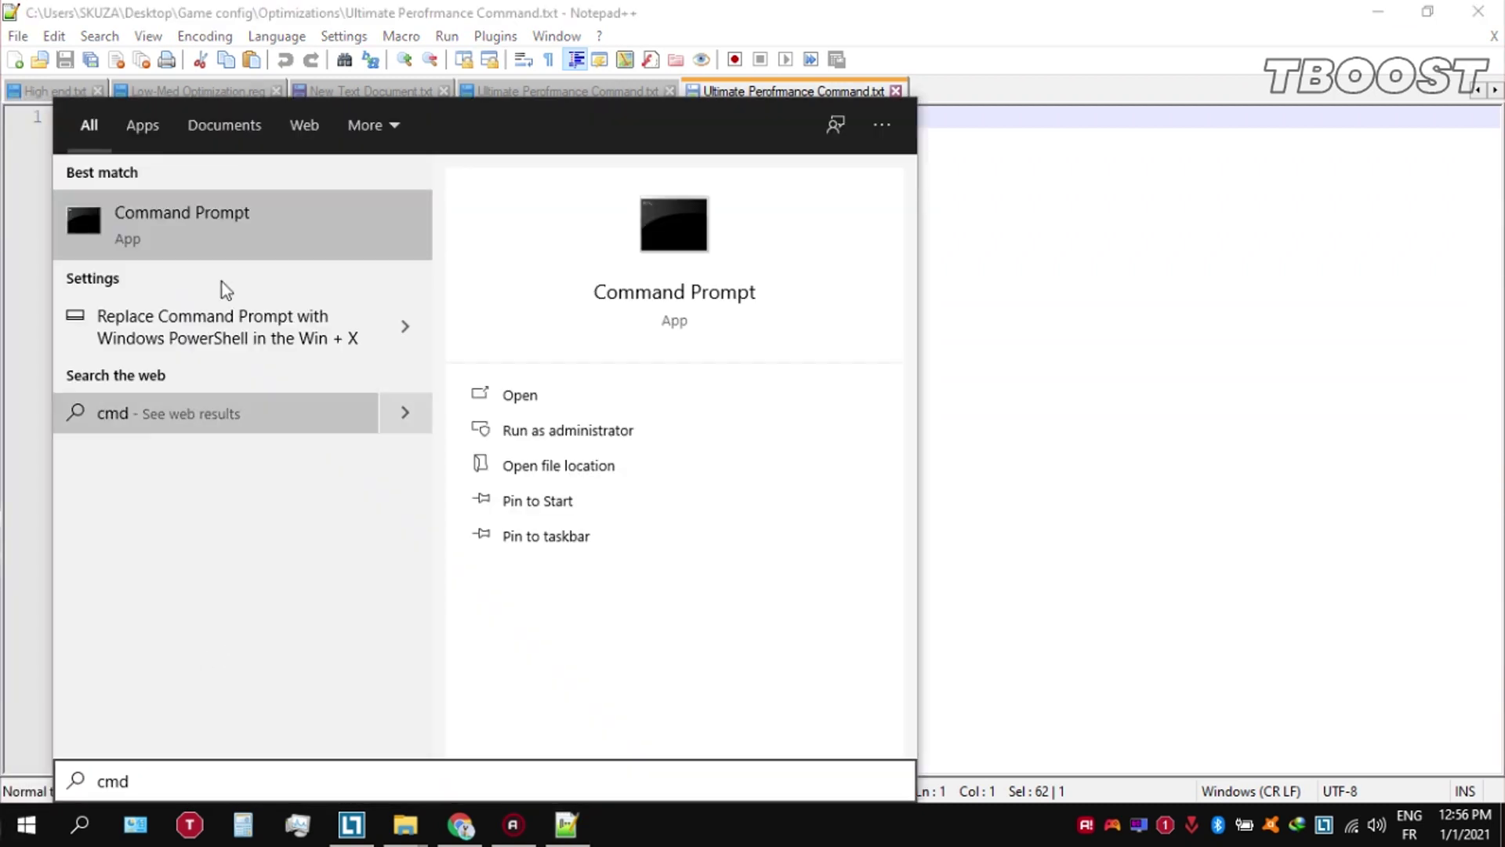
Paste and run the powercfg duplicatescheme command in an administrator Command Prompt, then close it
right_click(223, 214)
left_click(349, 236)
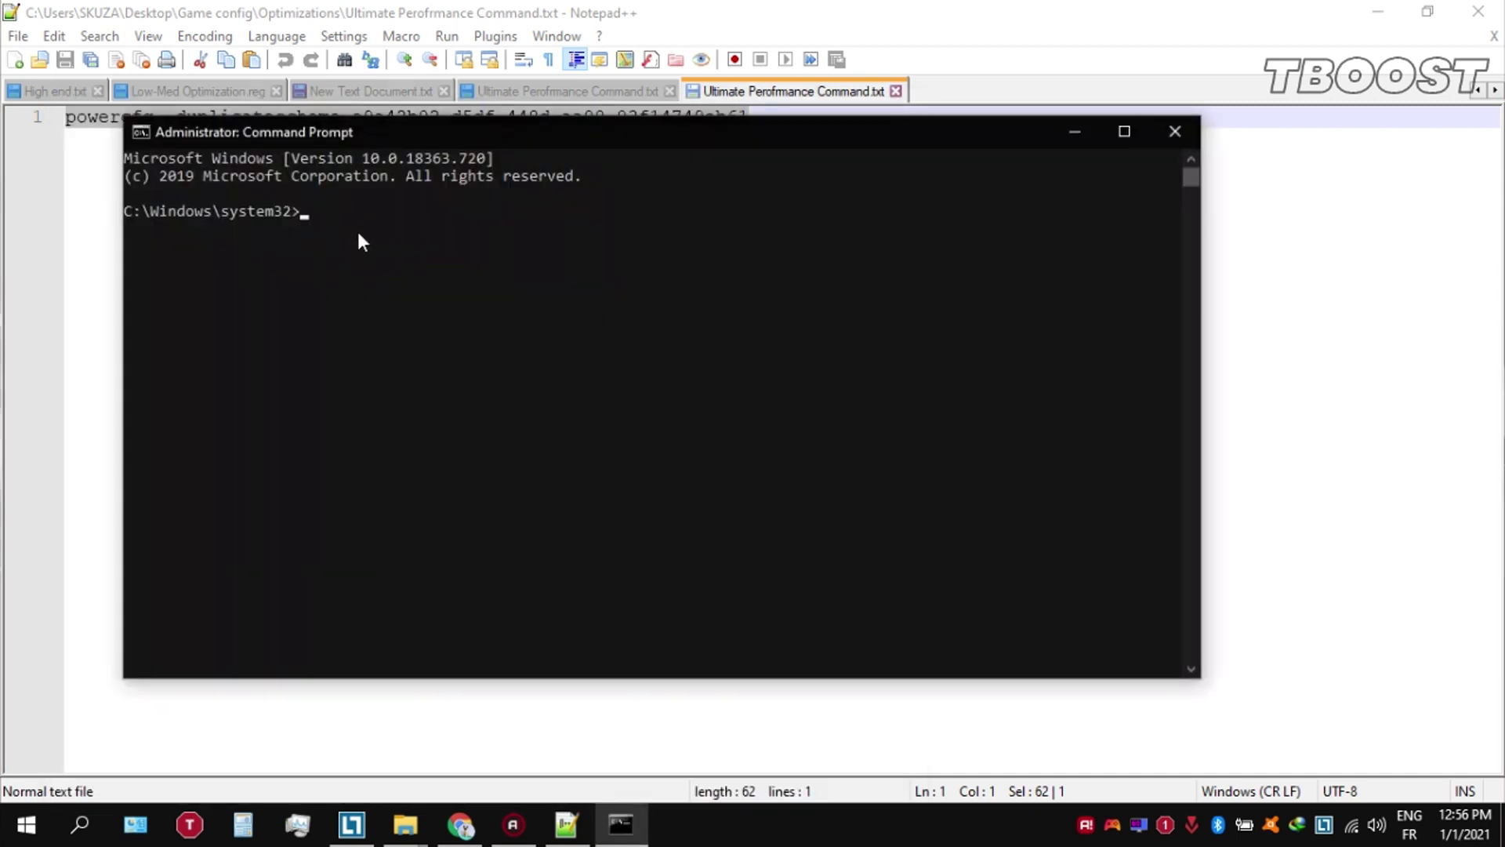
right_click(375, 137)
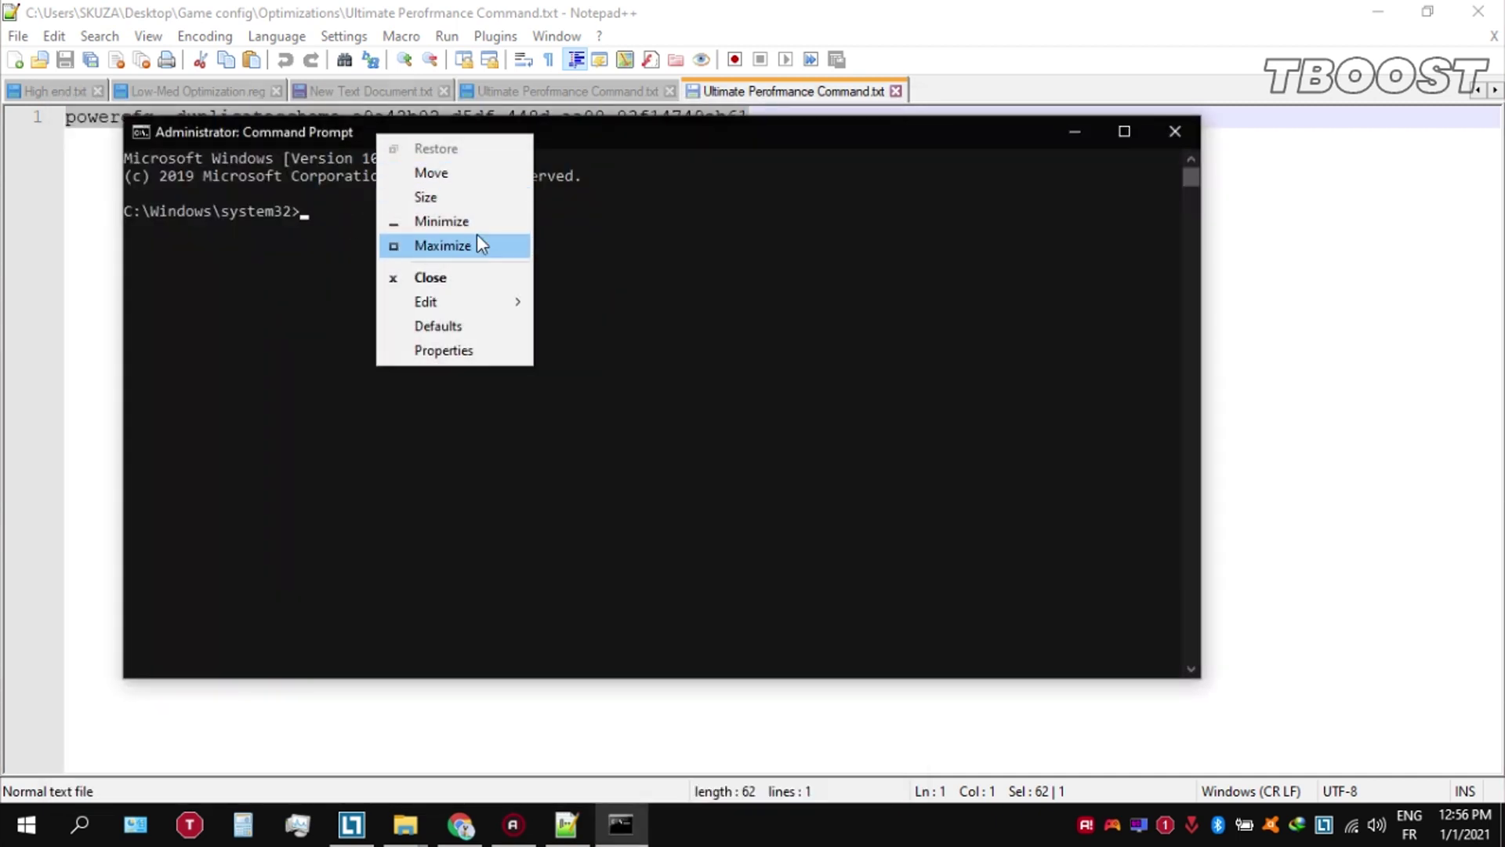
mouse_move(488, 304)
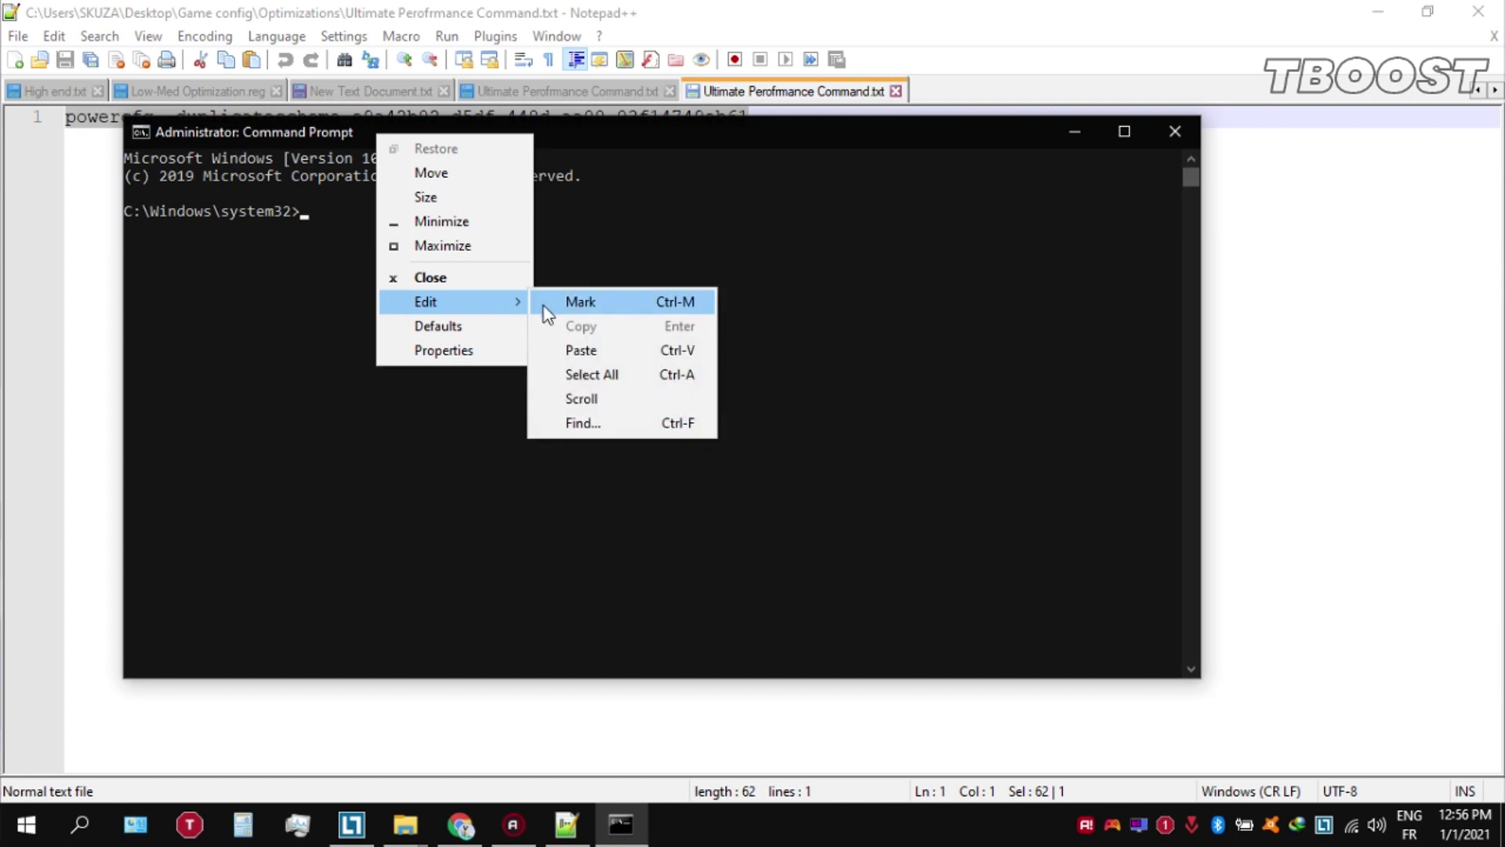
left_click(606, 352)
key("Return")
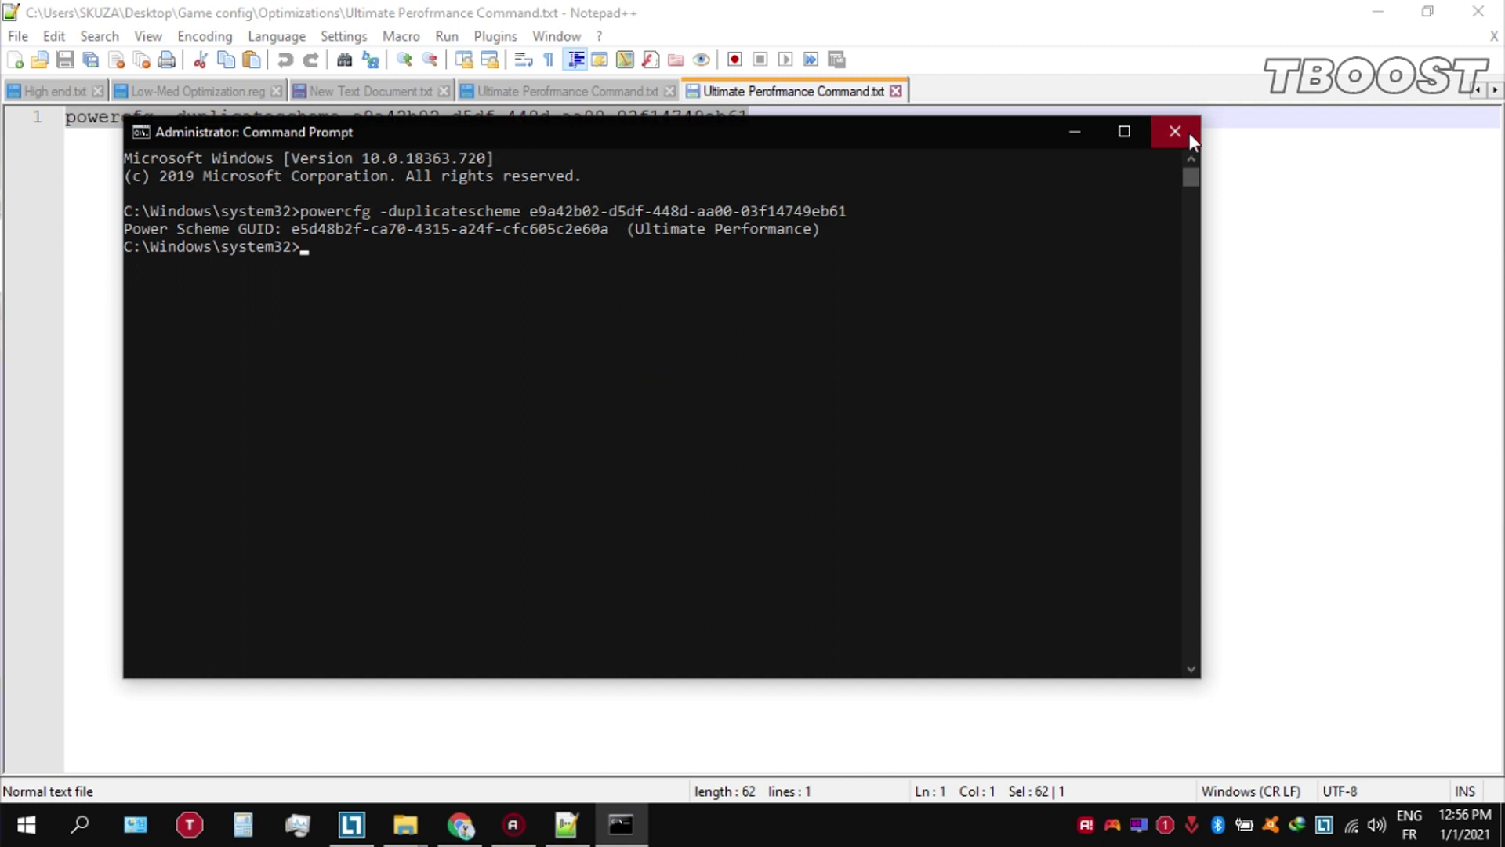
left_click(1175, 132)
Open Power Options from the battery icon's context menu
right_click(1249, 814)
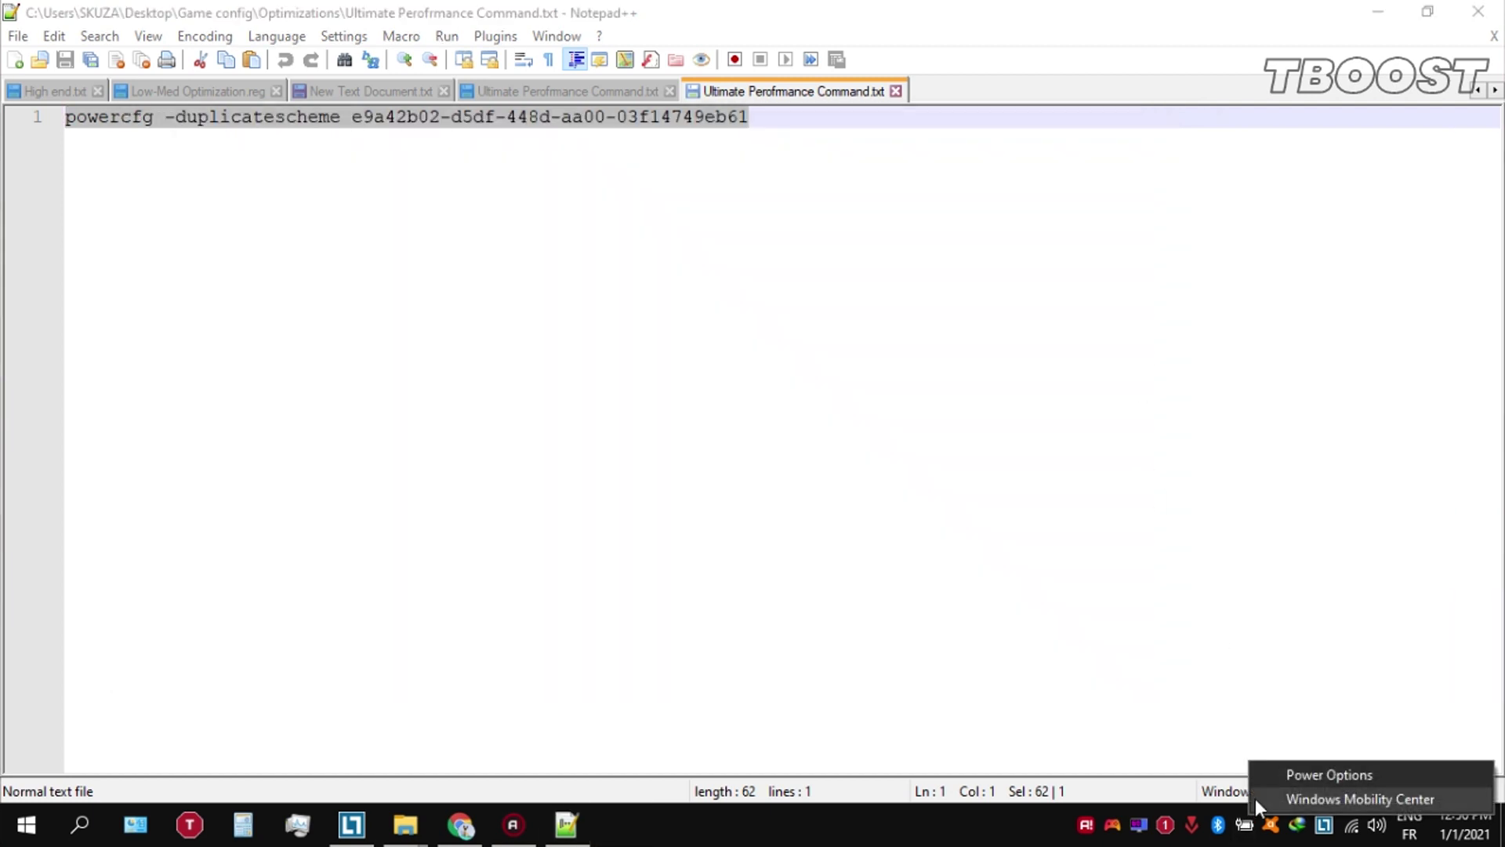
left_click(1277, 778)
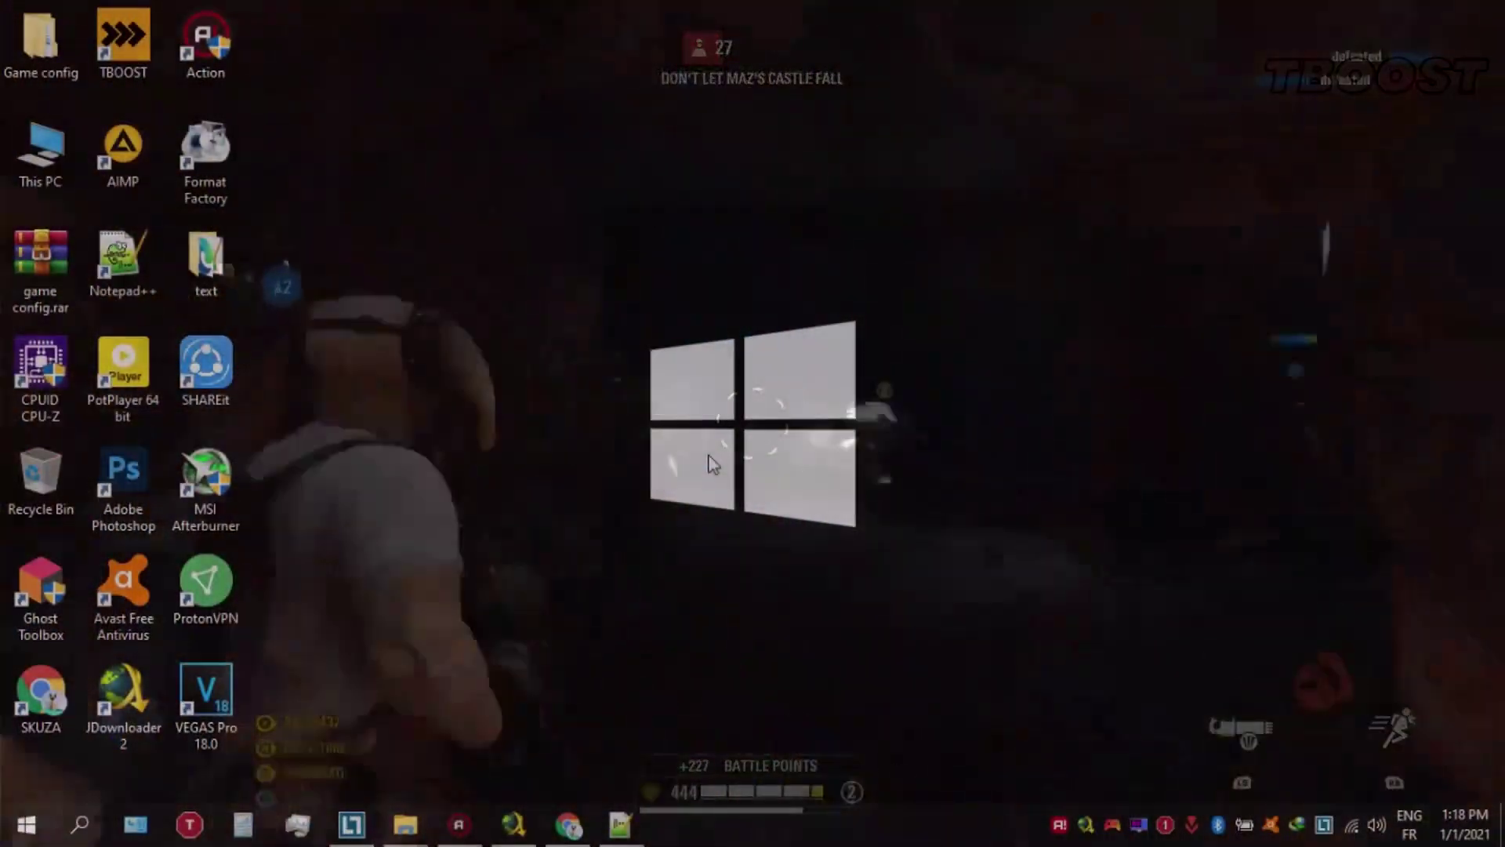
Open Game config > Optimizations > Reg Optimization Fixes and select the five .reg files
double_click(30, 53)
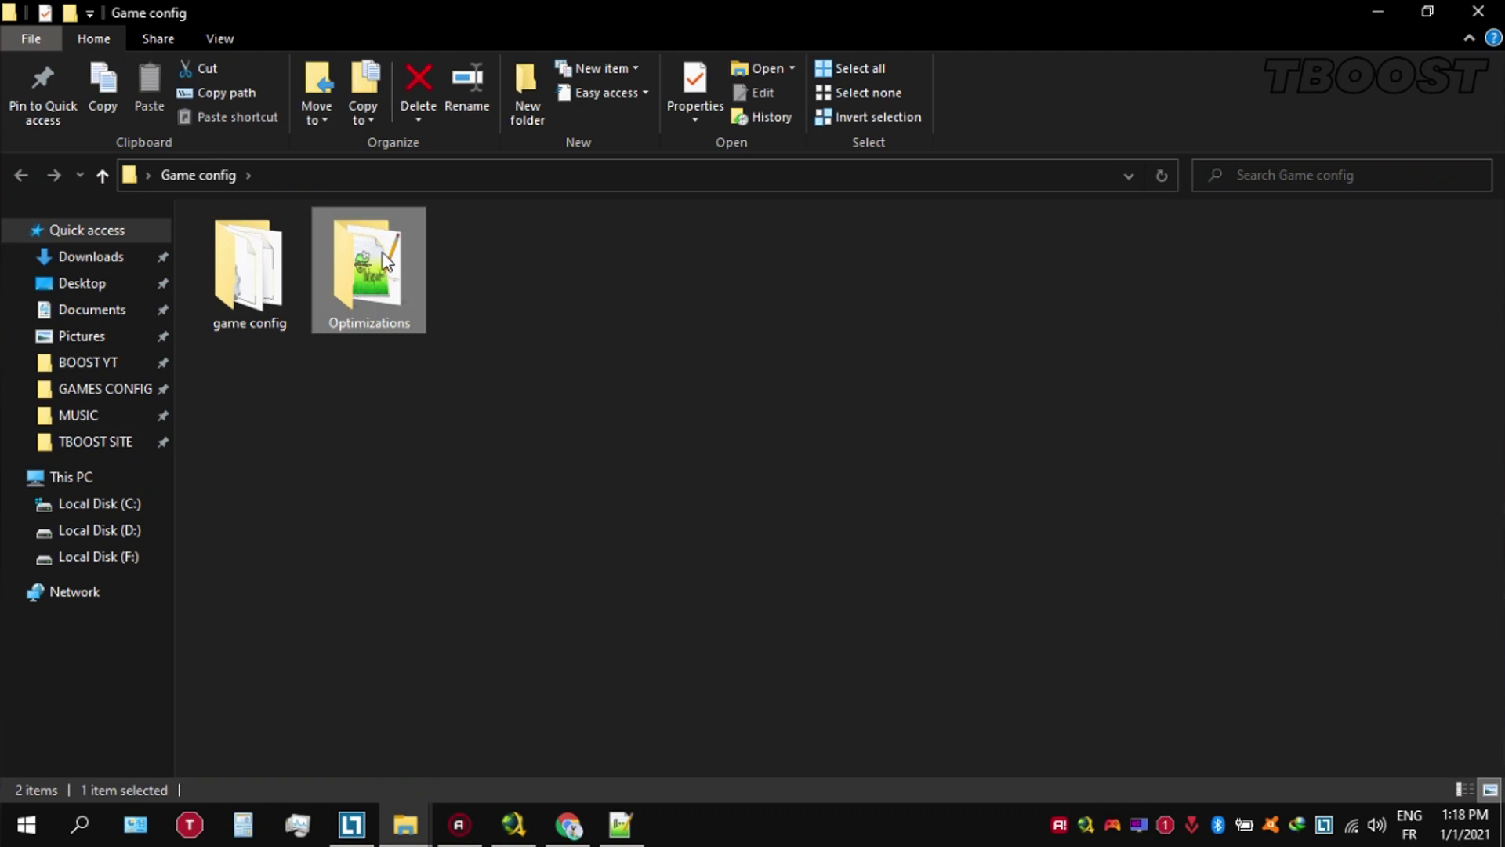
double_click(383, 253)
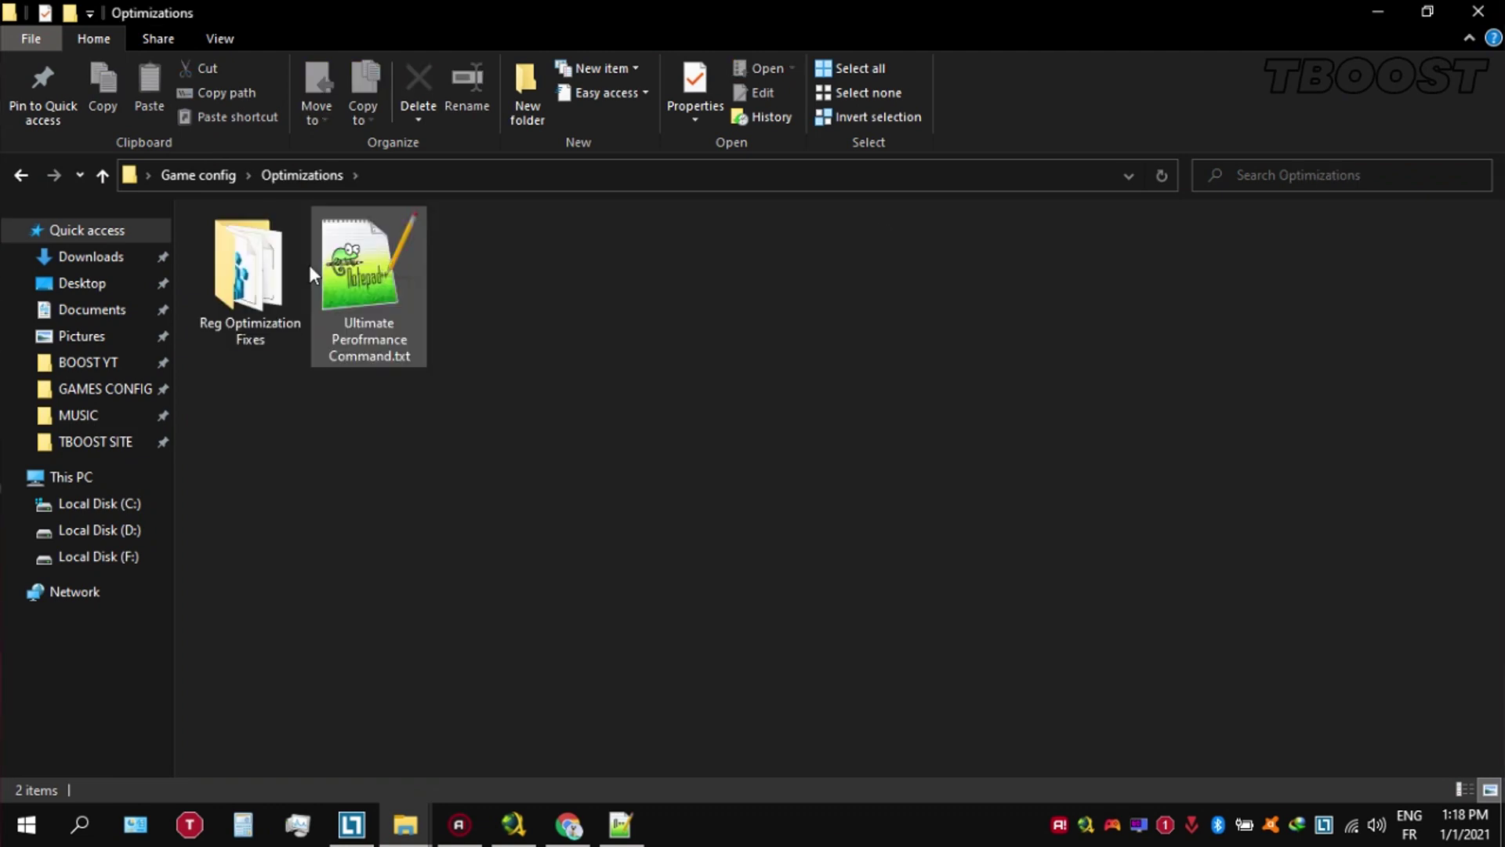
double_click(265, 276)
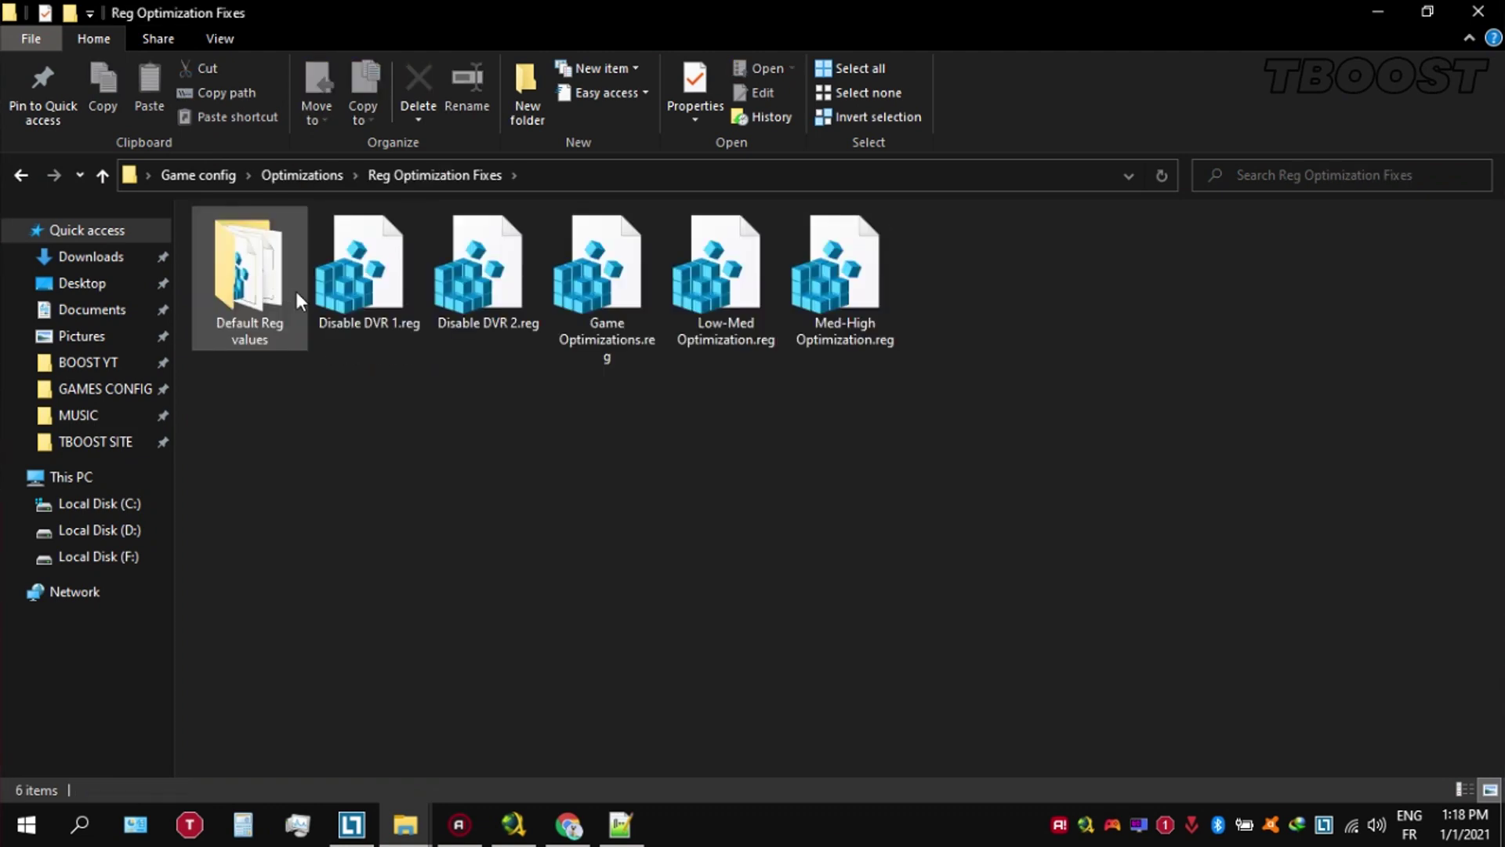
left_click_drag(379, 366, 900, 245)
Merge Disable DVR 1.reg and Disable DVR 2.reg into the registry
double_click(368, 266)
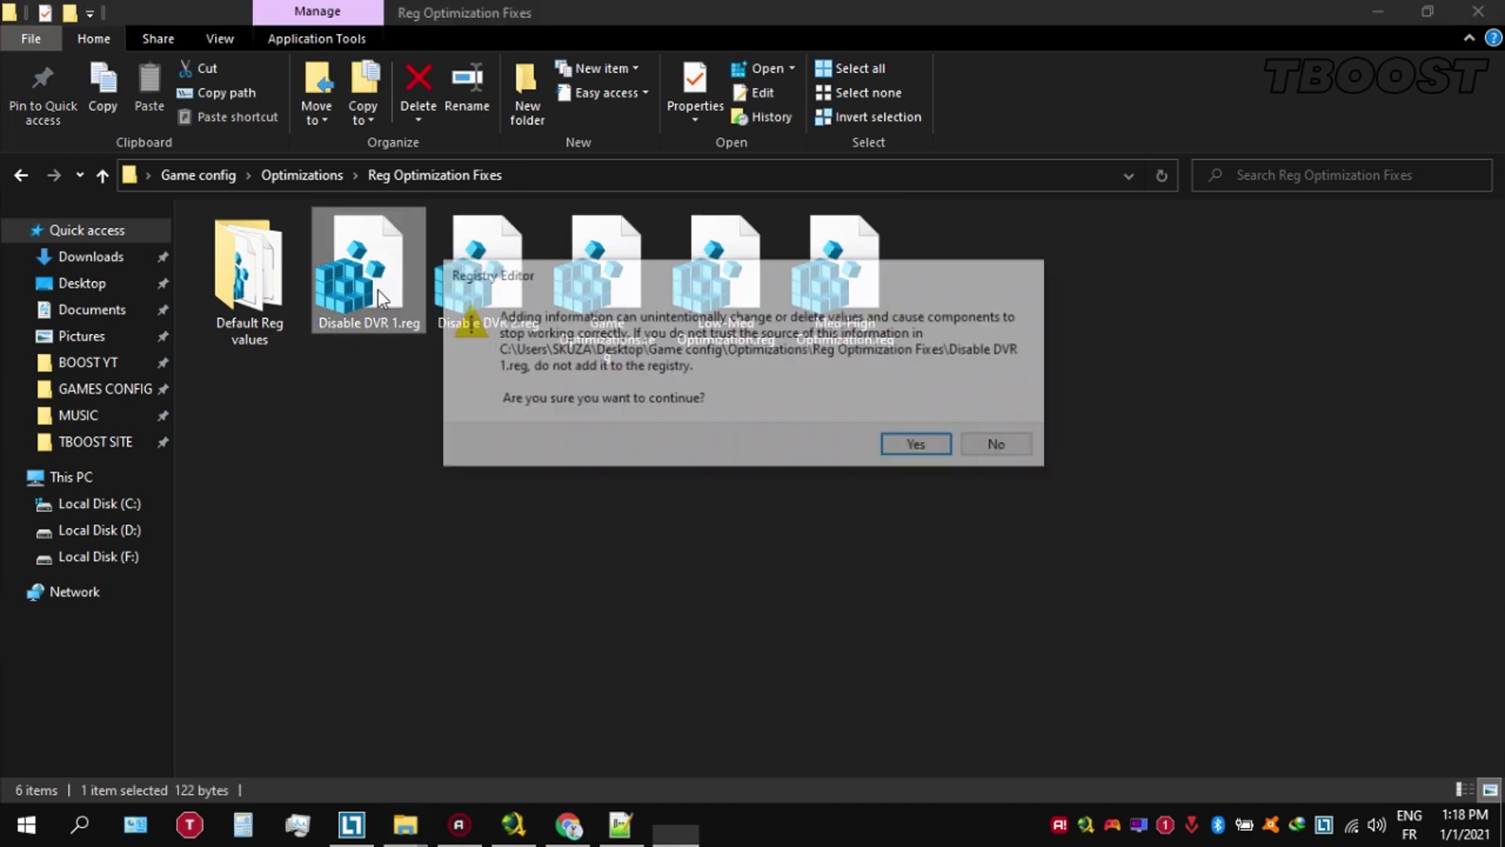
left_click(917, 445)
left_click(980, 407)
double_click(516, 305)
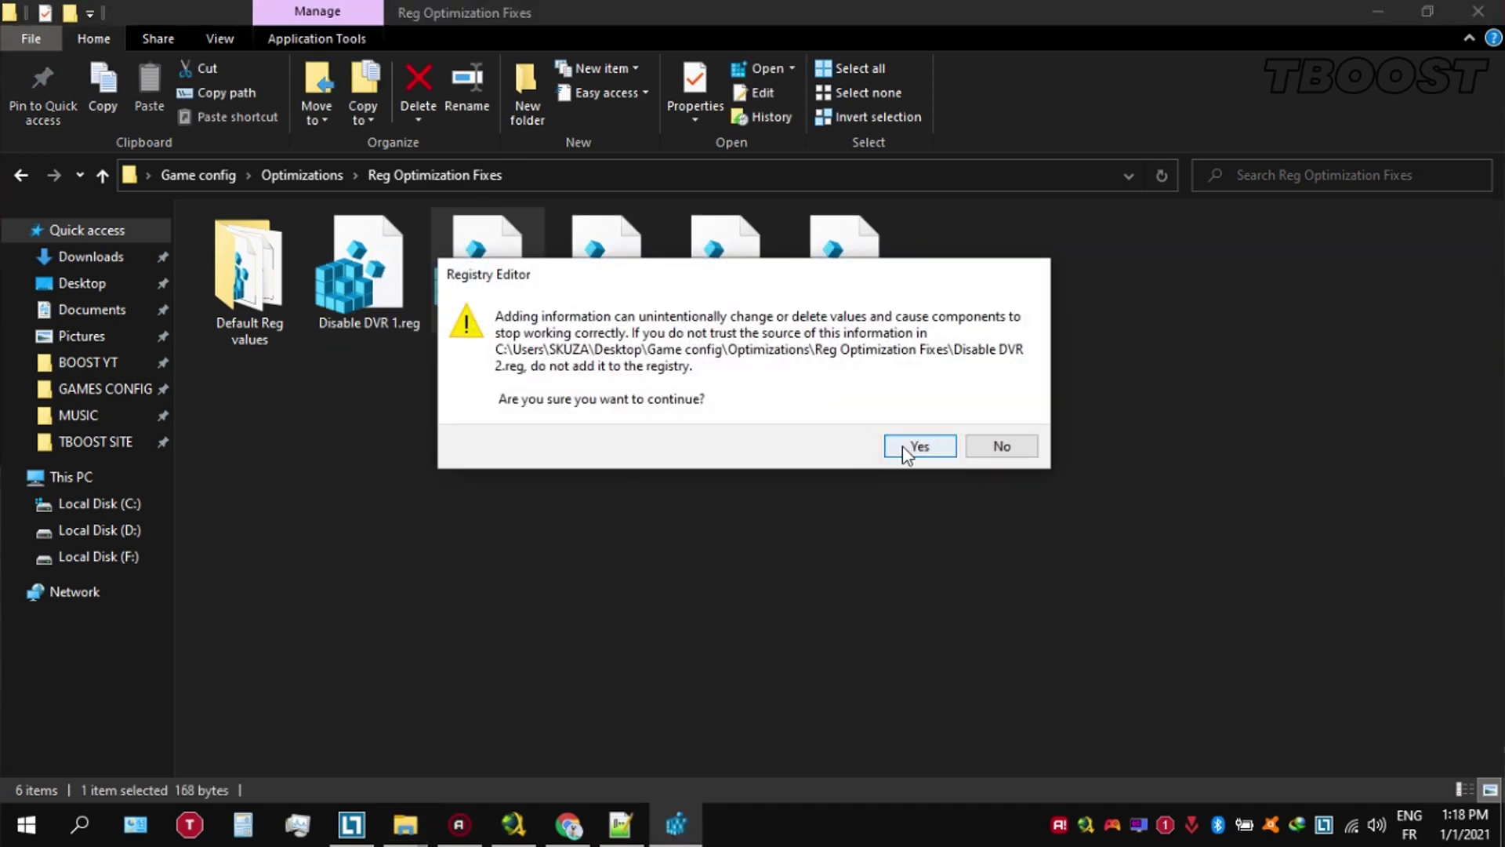
left_click(909, 445)
left_click(925, 419)
Merge Game Optimizations.reg and Low-Med Optimization.reg into the registry
double_click(635, 312)
left_click(917, 444)
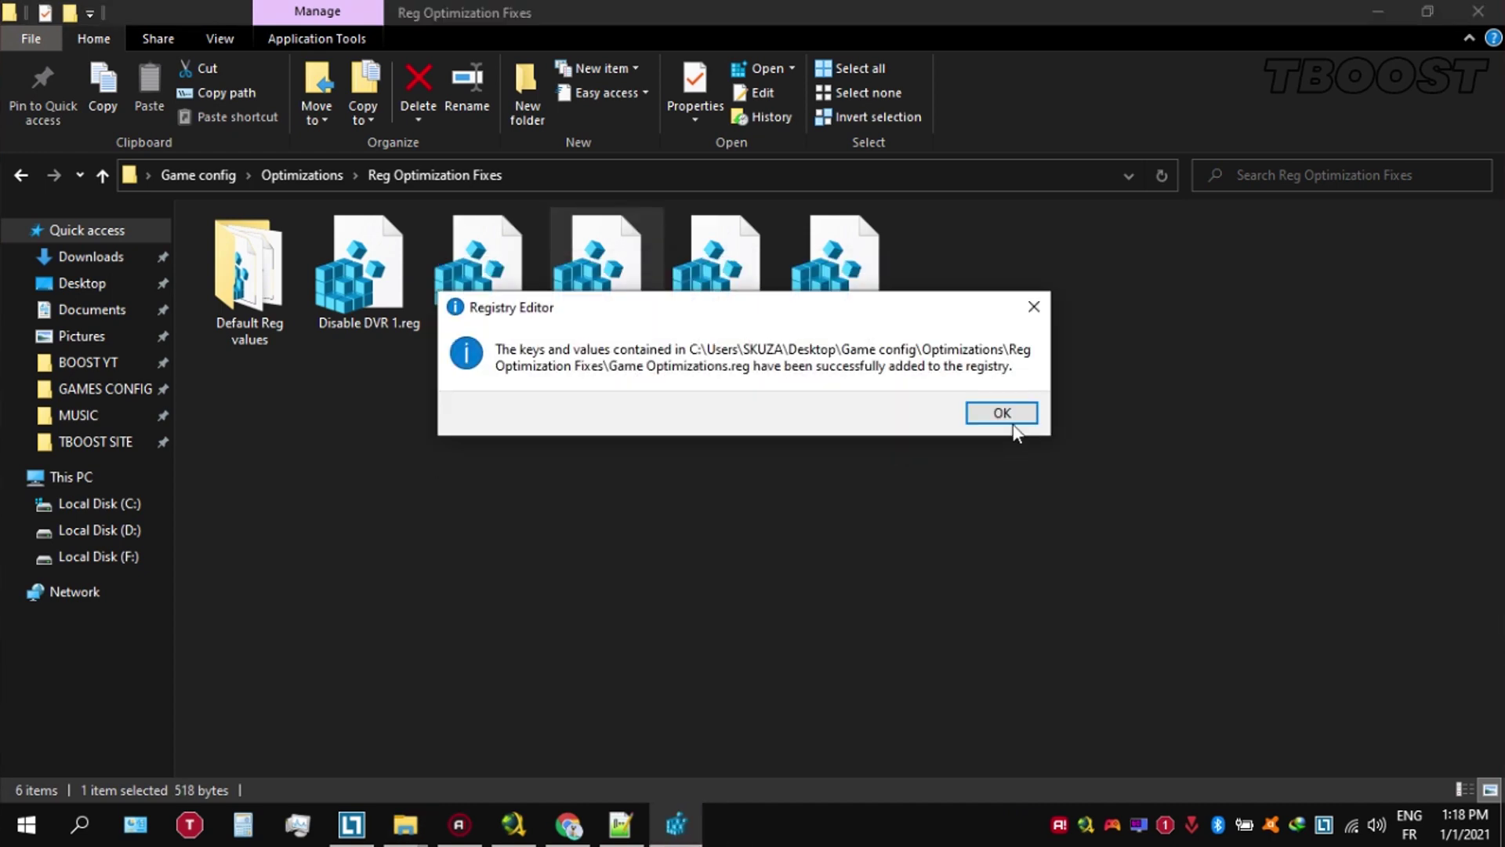
left_click(1001, 412)
left_click(765, 329)
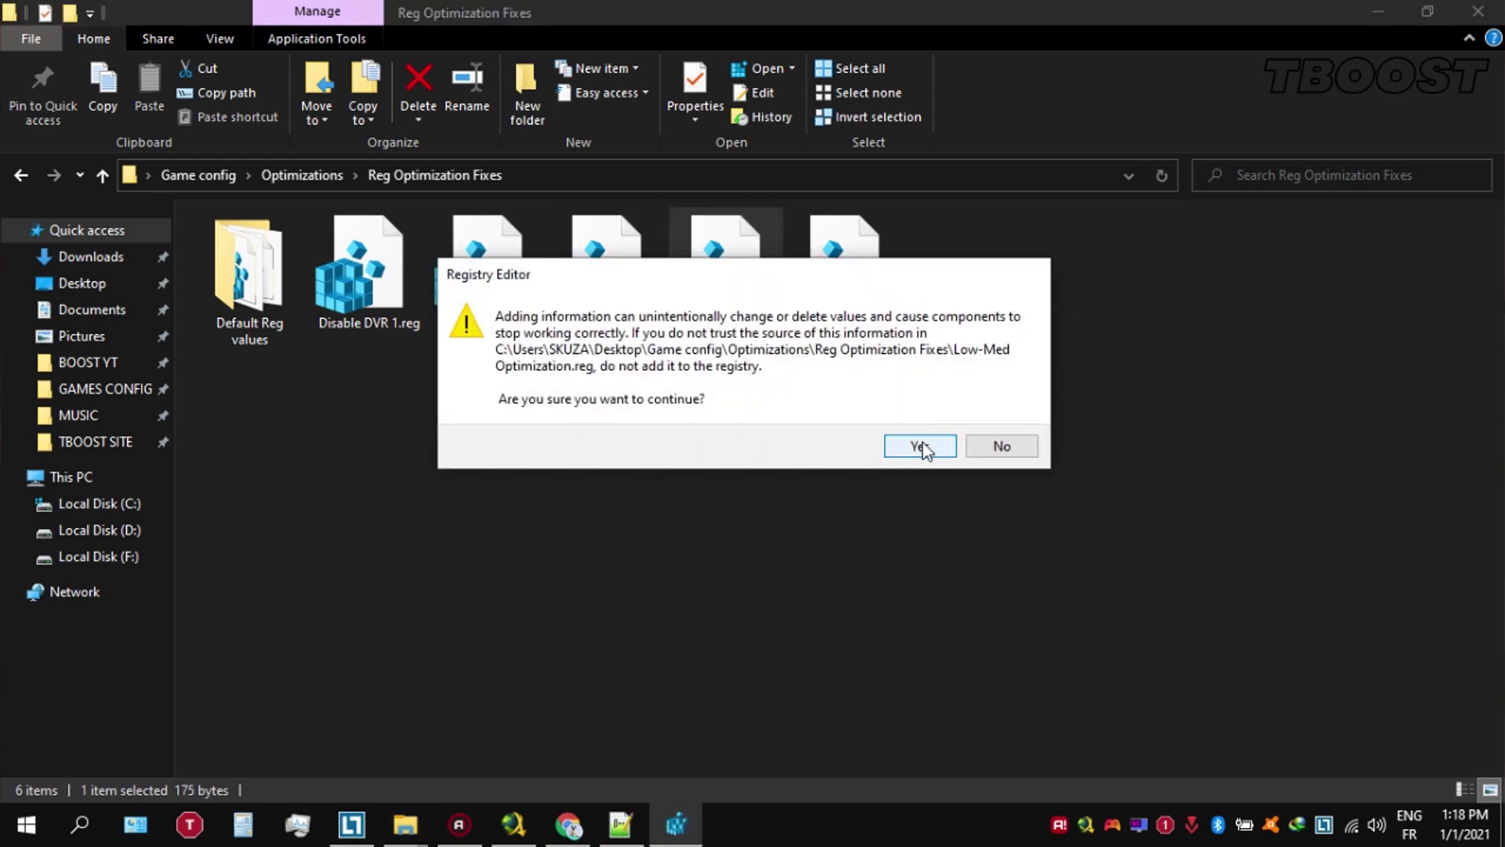
key("Return")
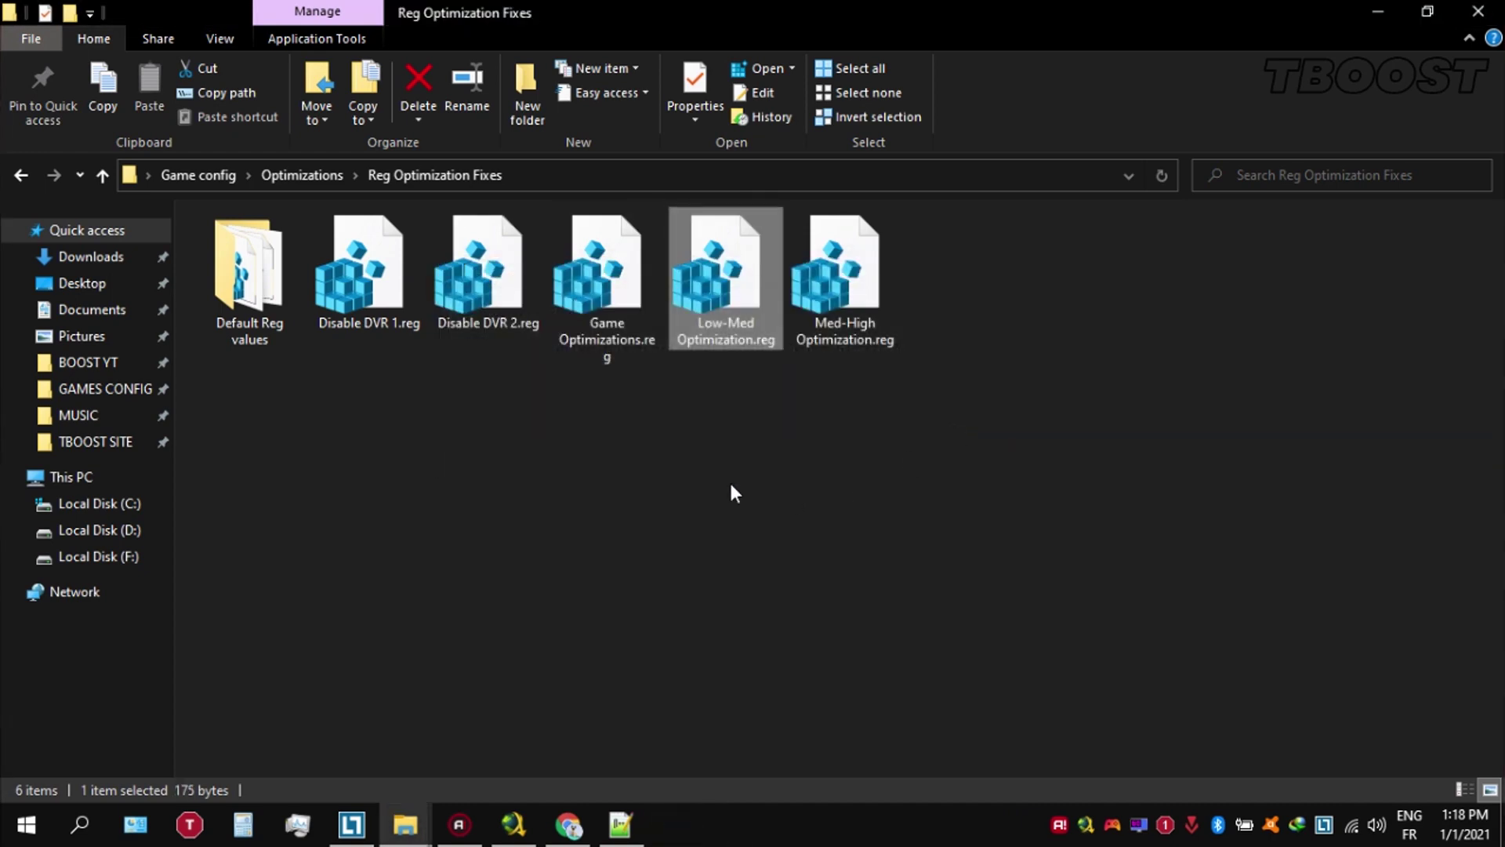
Browse the four Re-Enable files in Default Reg values, then return to Reg Optimization Fixes
double_click(281, 298)
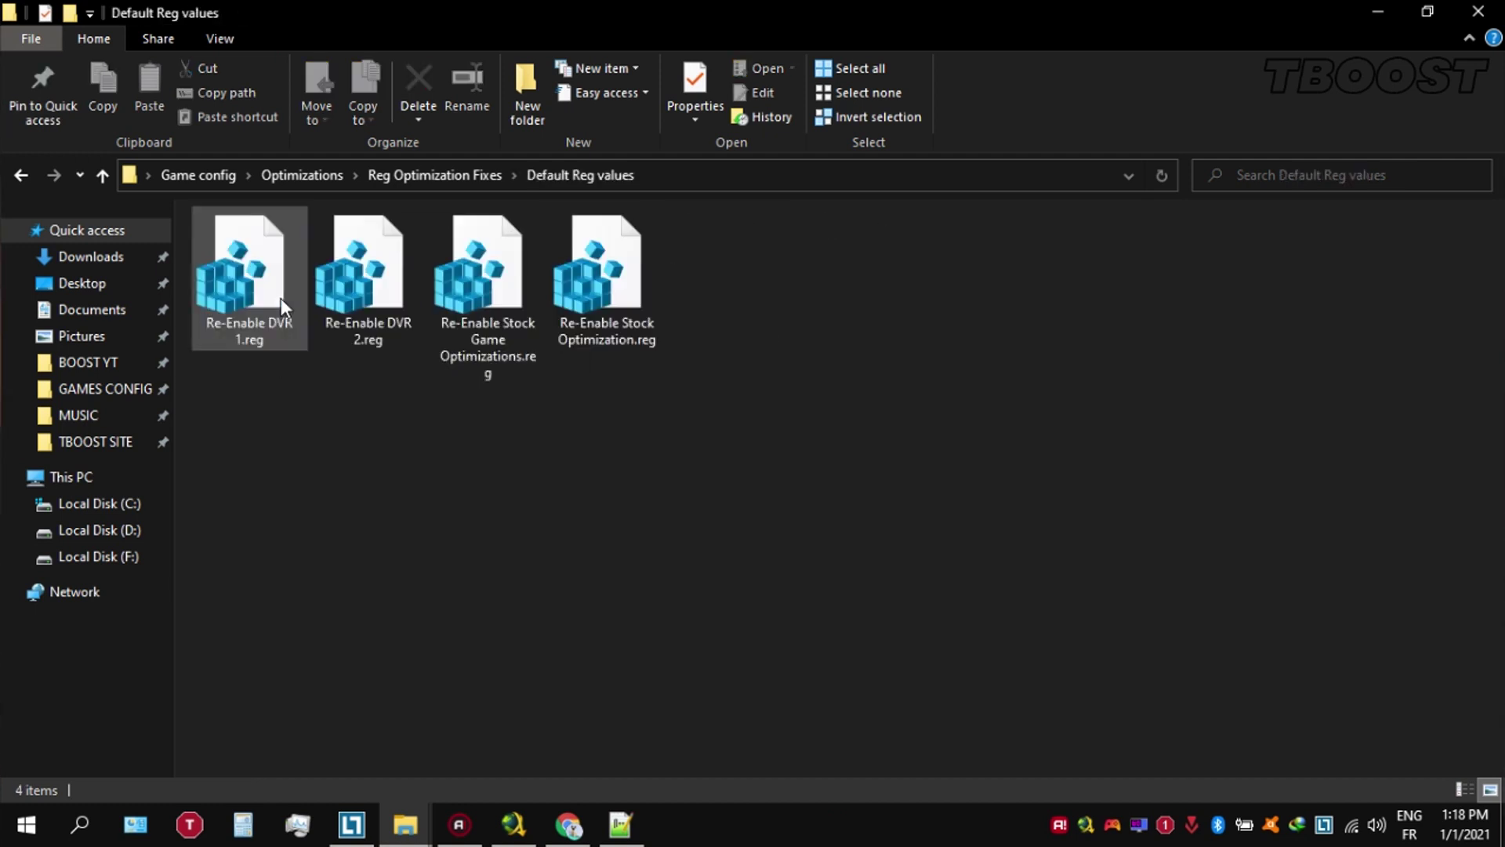
left_click_drag(242, 395, 707, 236)
left_click(702, 243)
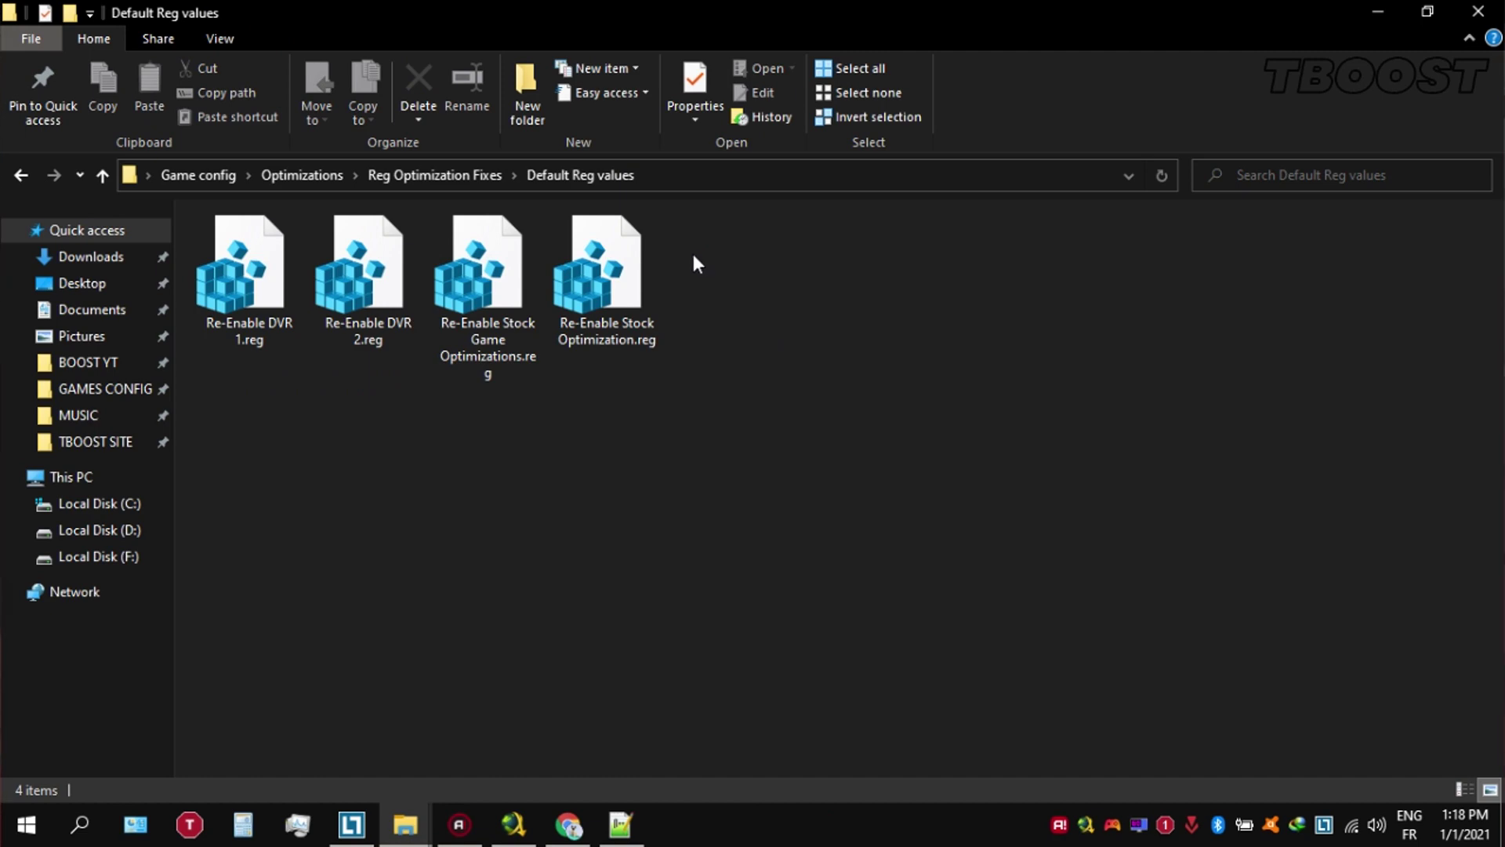
left_click(436, 176)
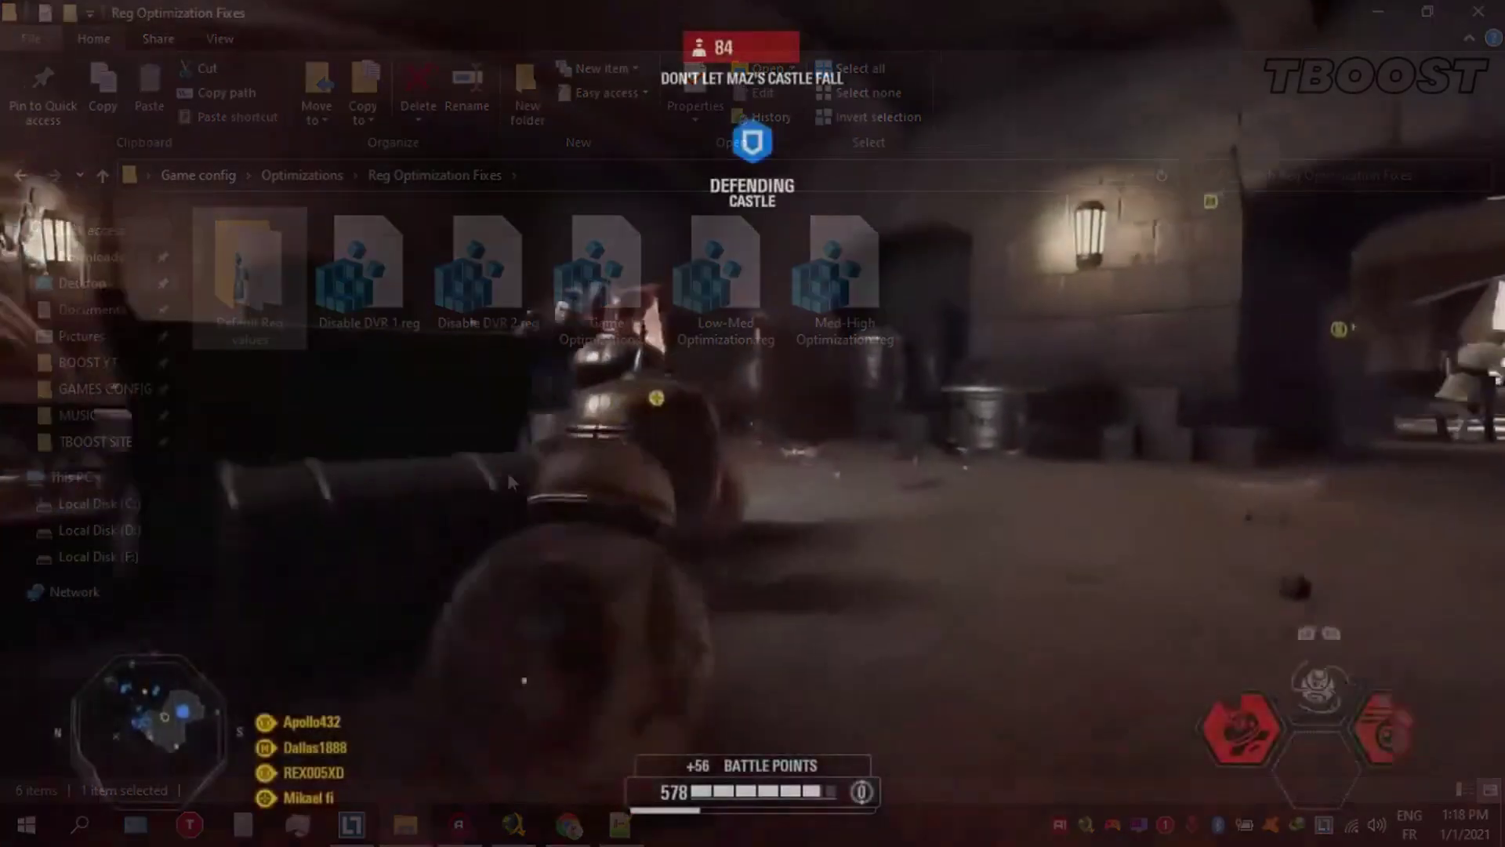